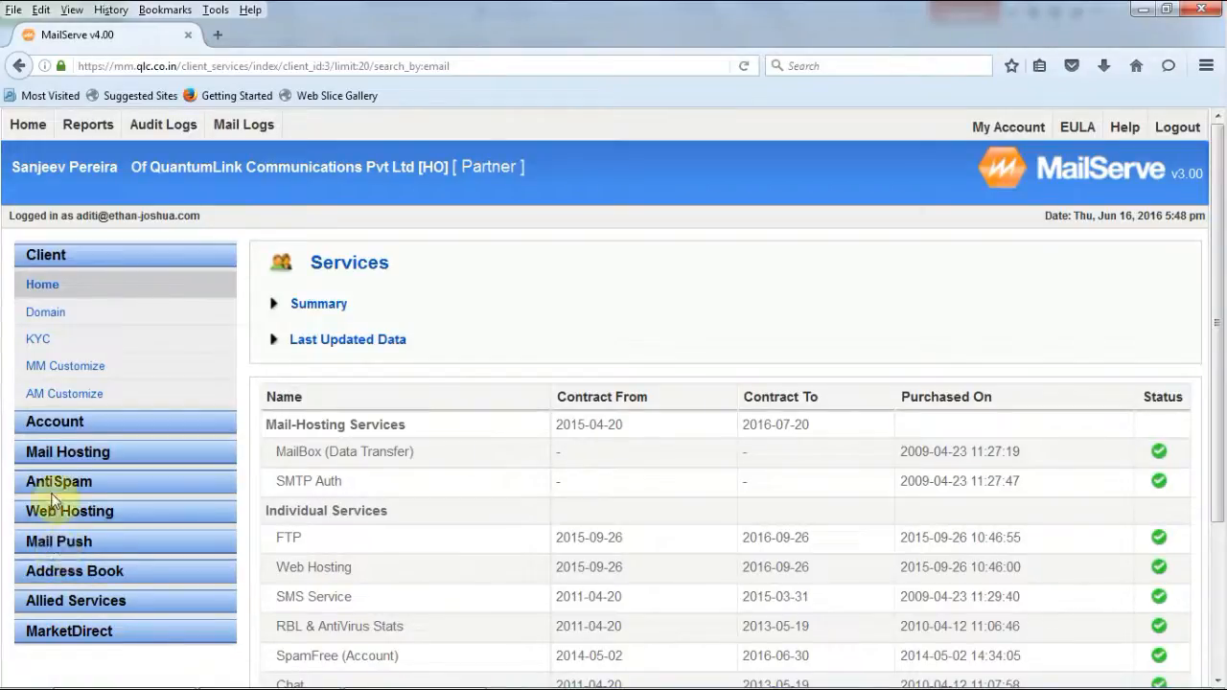
Step: Open the Email list of the client's Mail Push service
click(53, 452)
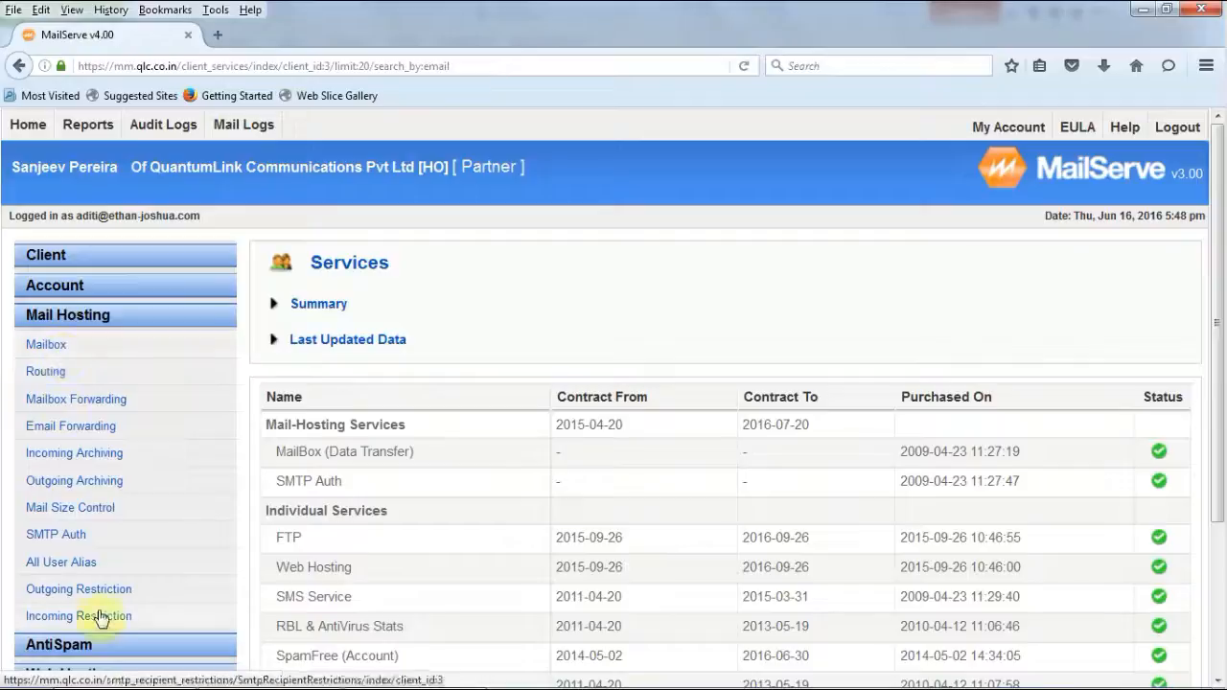
drag(1220, 368, 1222, 575)
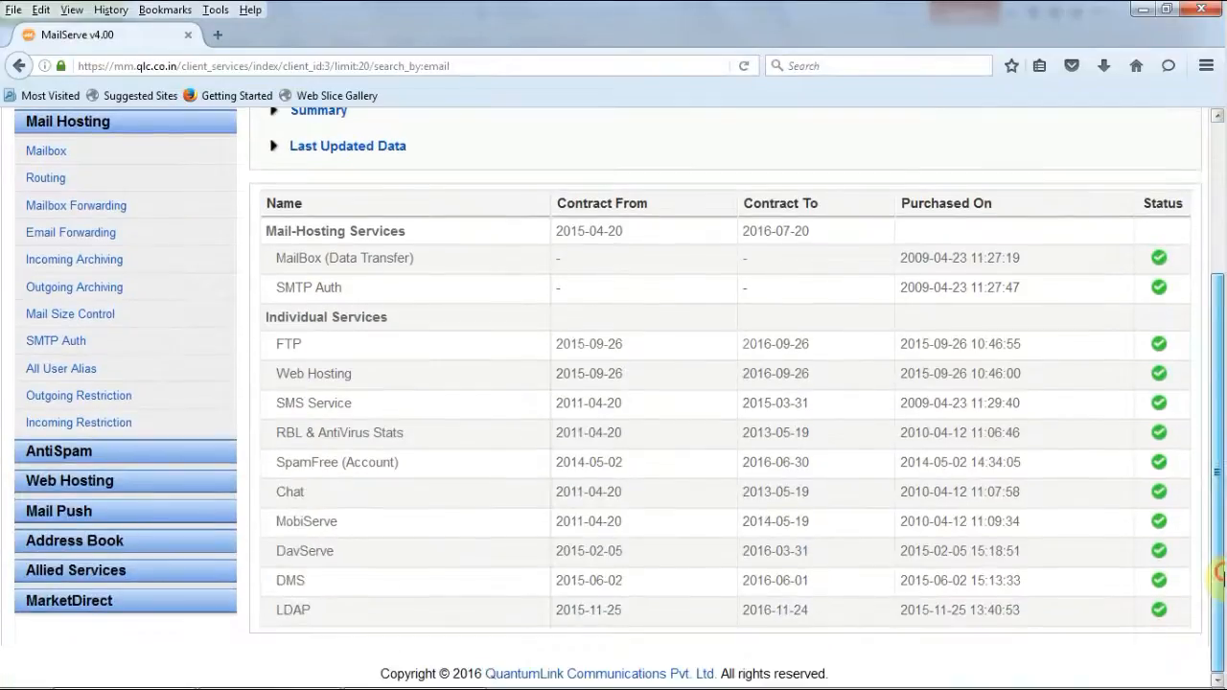
click(80, 513)
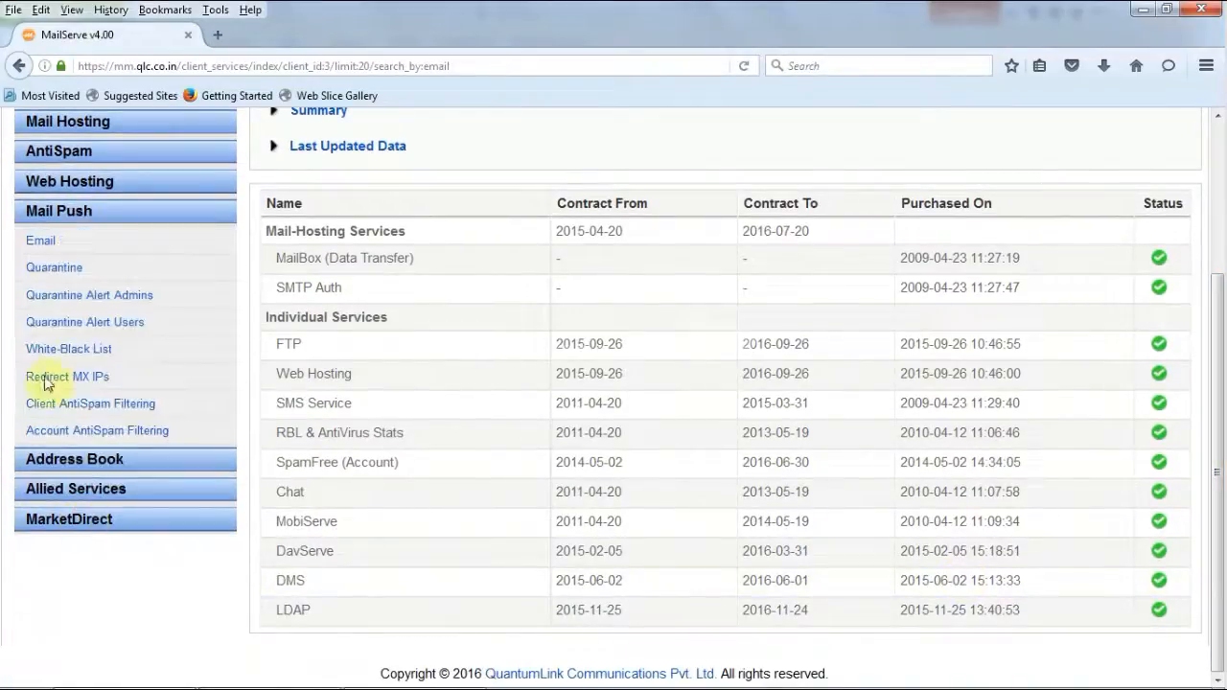
click(39, 241)
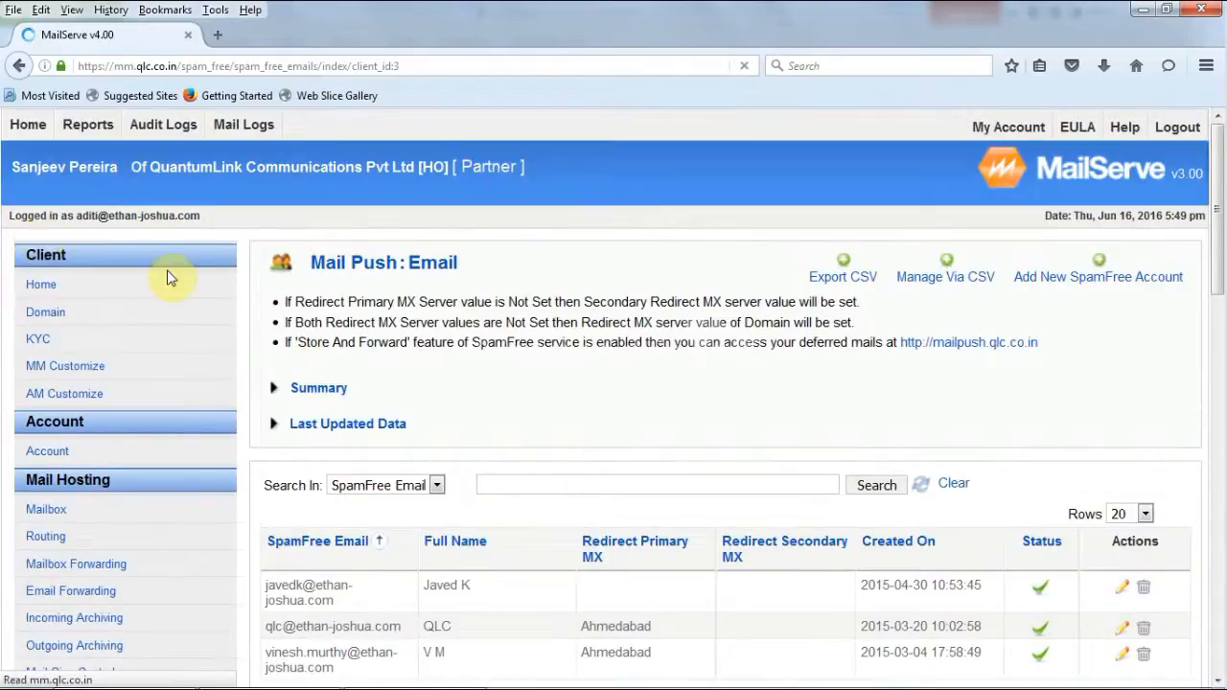
Step: Export the SpamFree accounts as a CSV file and open 3-spamfree_emails.csv in the spreadsheet program
drag(1221, 186, 1224, 364)
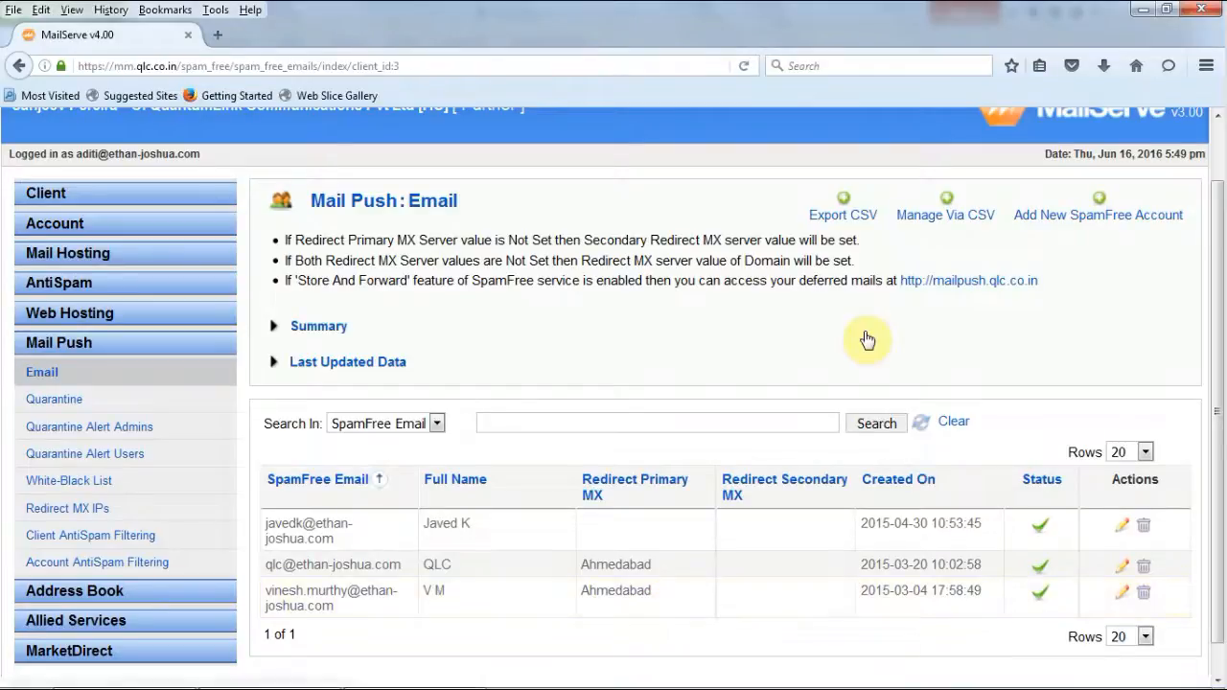
click(844, 213)
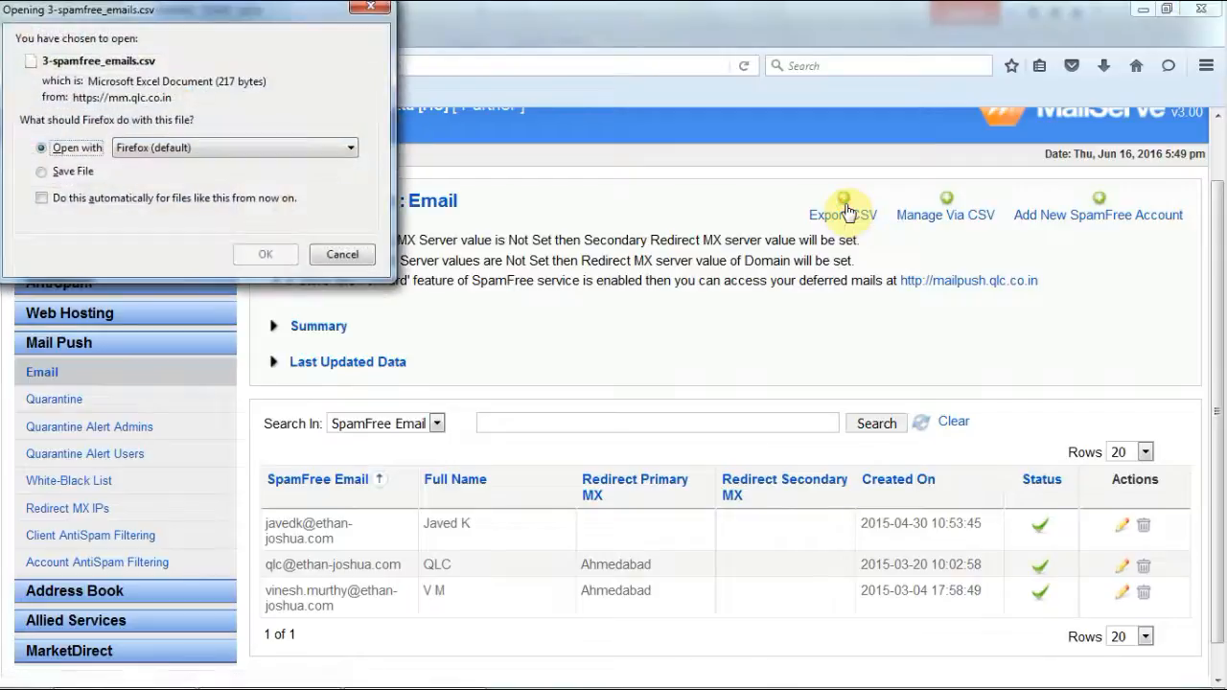
click(265, 254)
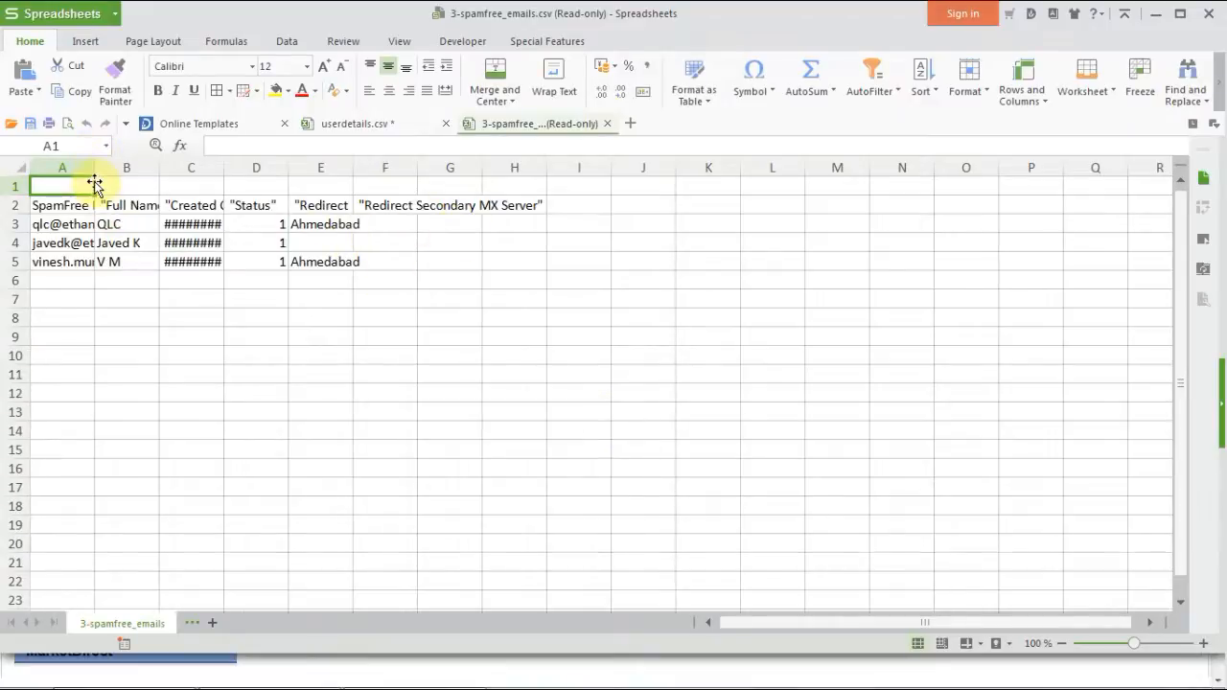
Step: Widen the exported file's columns and check the Status, Redirect Primary MX Server and Redirect Secondary MX Server headings
drag(97, 165, 360, 173)
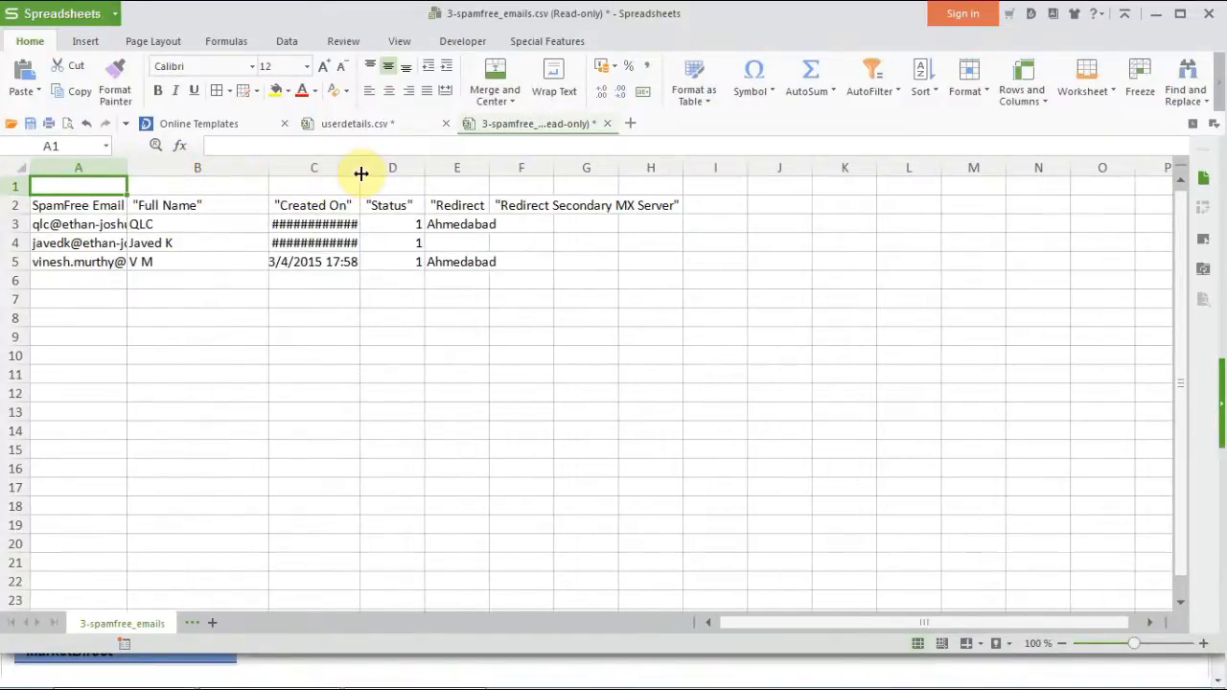
click(382, 213)
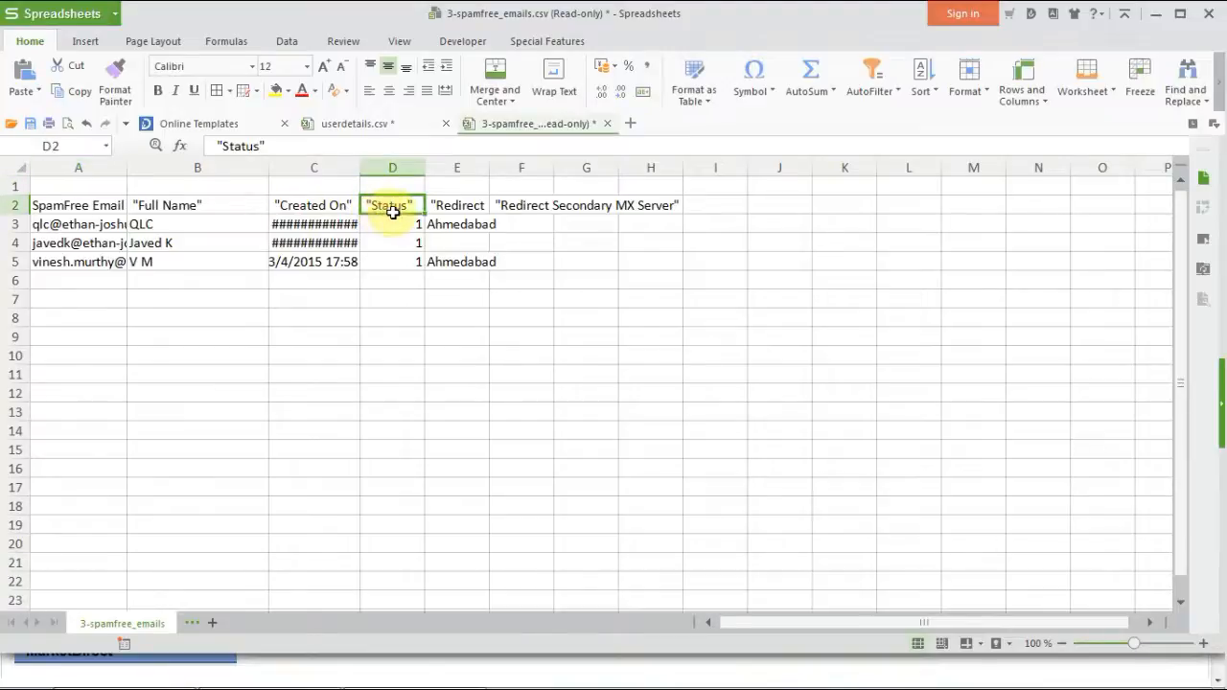
click(439, 205)
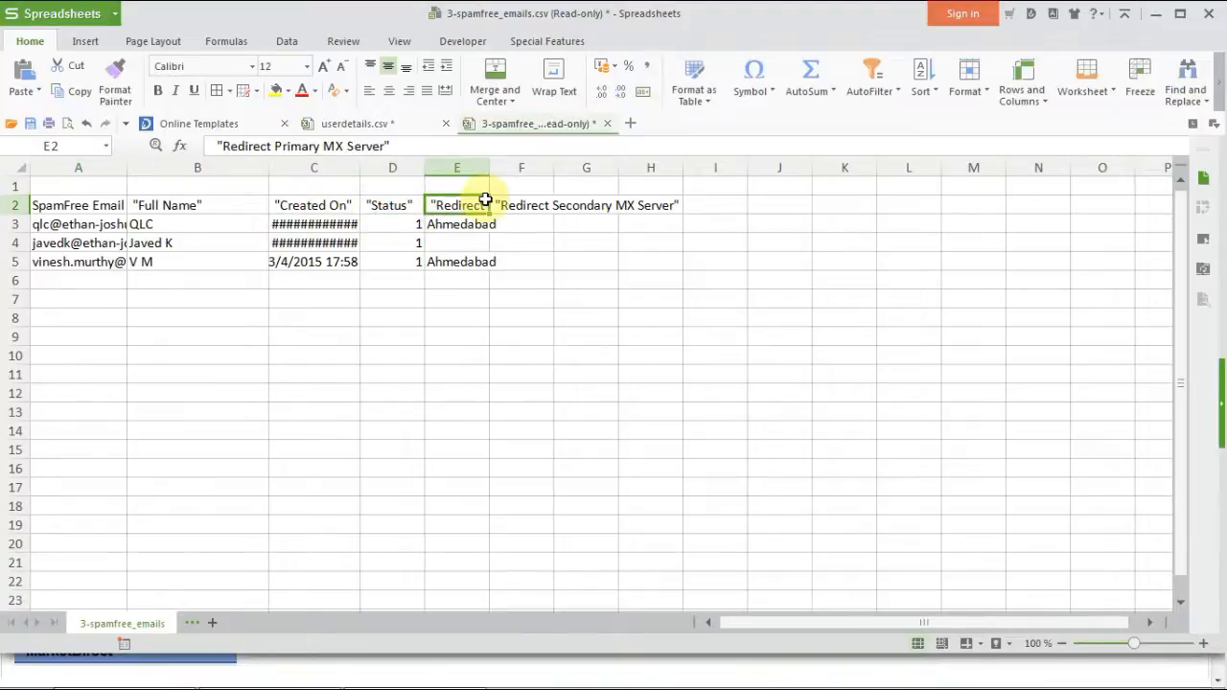
click(553, 209)
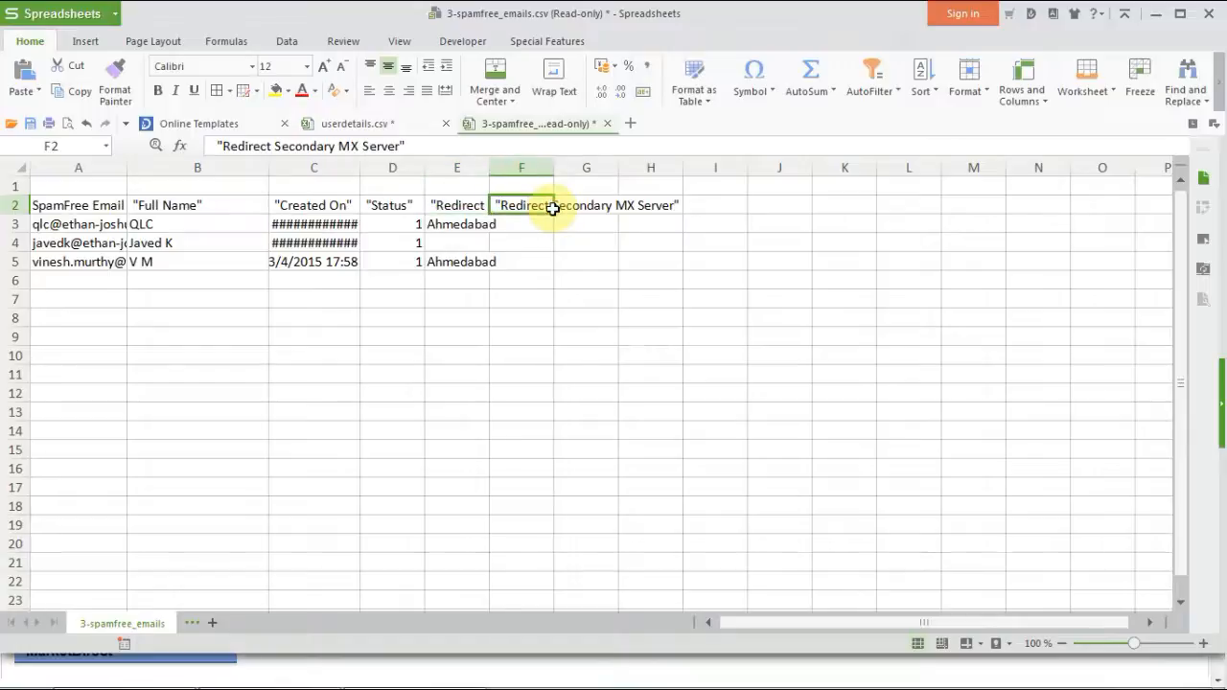
double_click(489, 168)
click(585, 336)
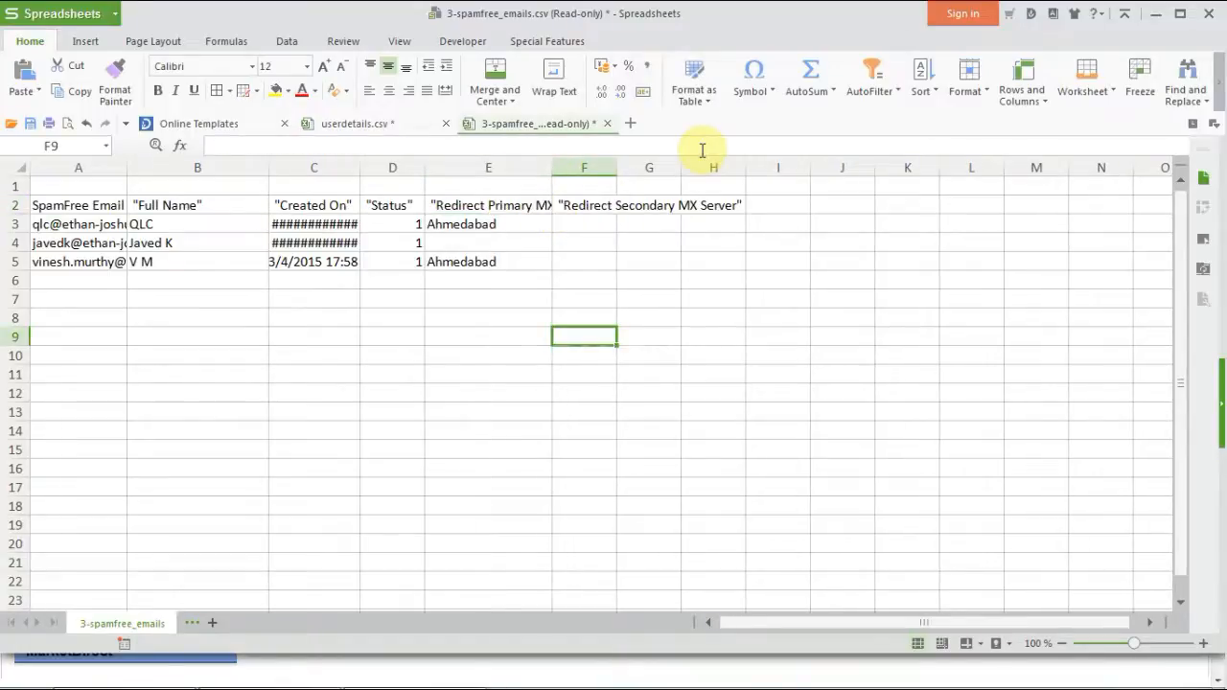
Step: Switch to userdetails.csv and review its mailbox, redirect primary MX server, password and first name columns
click(349, 127)
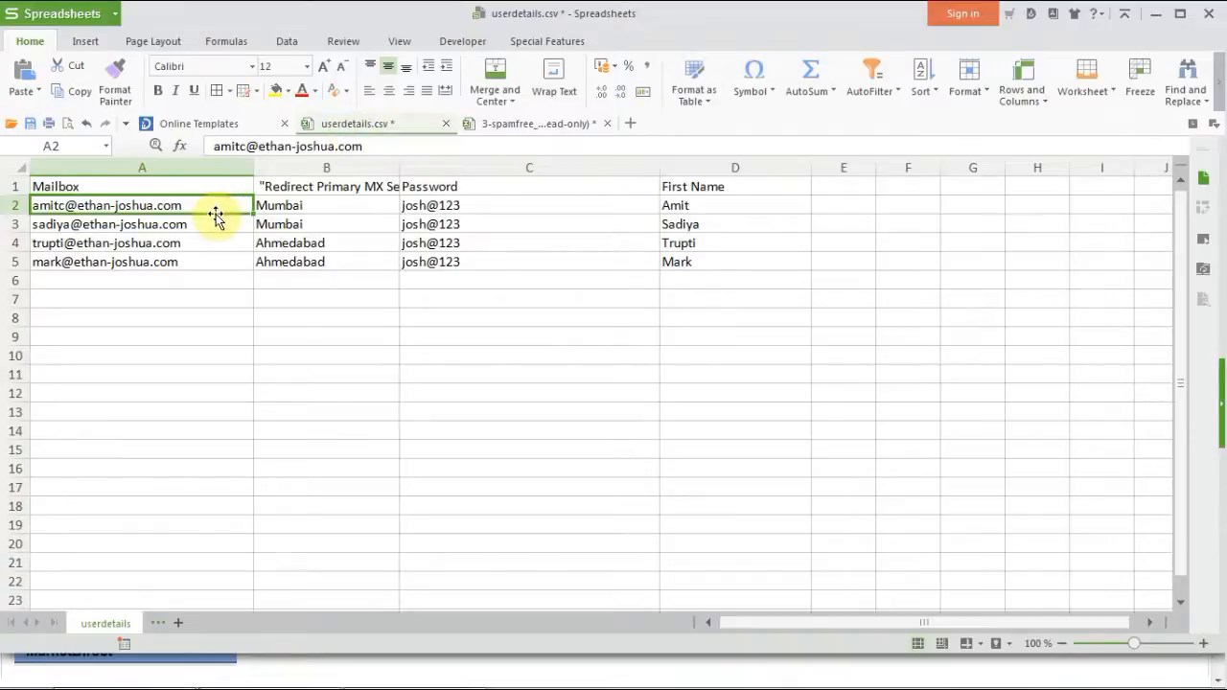
click(311, 212)
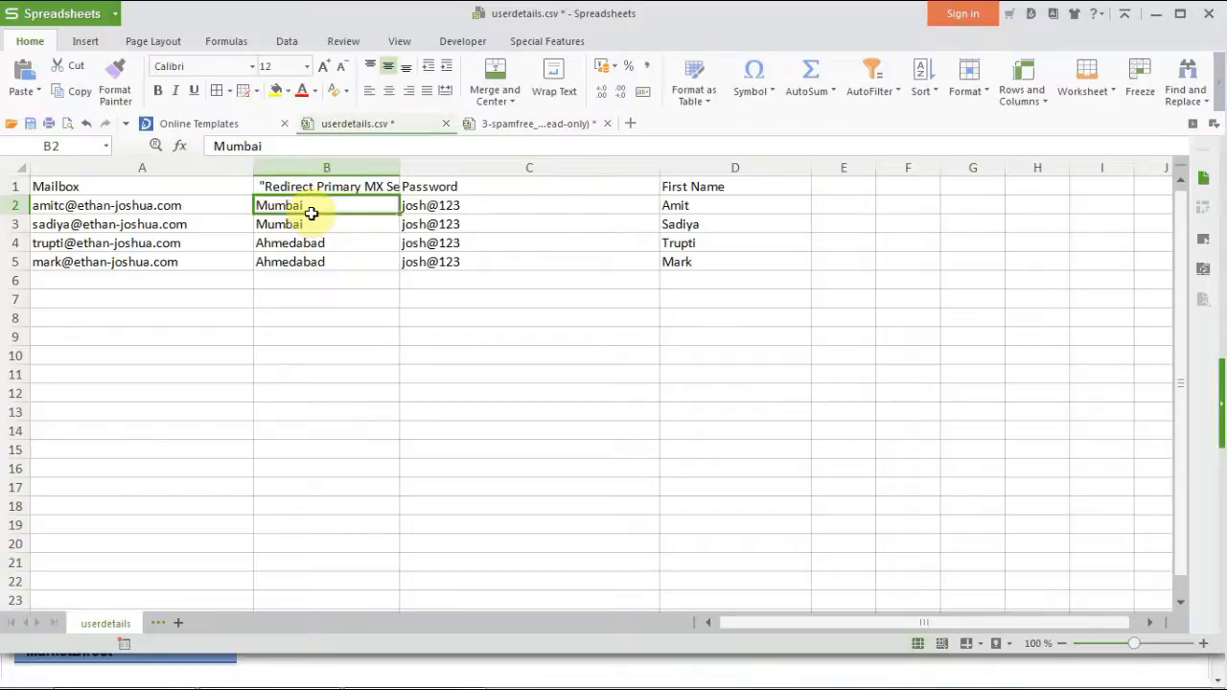
click(215, 202)
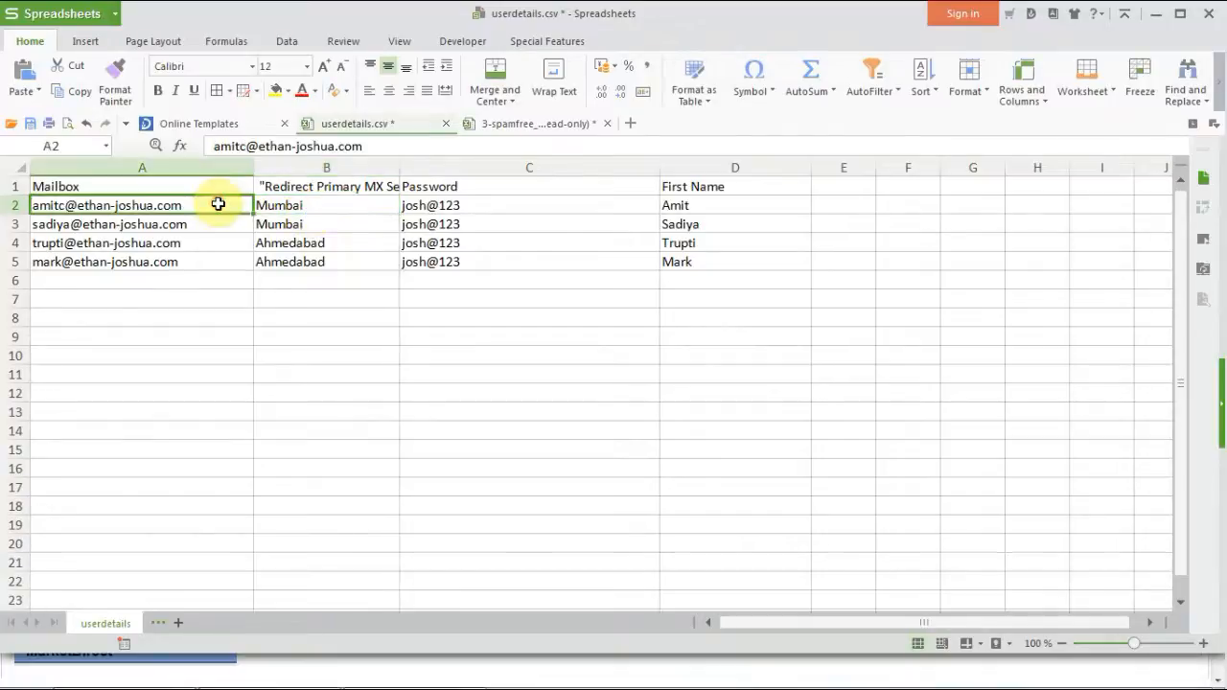
click(289, 208)
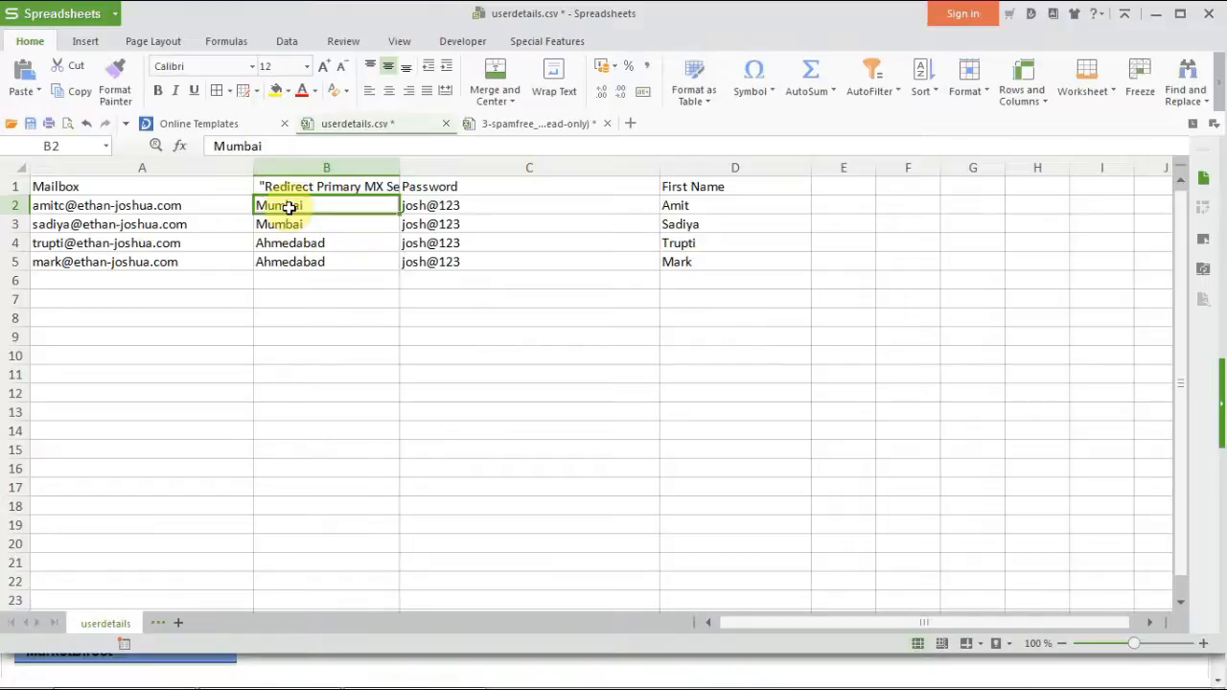
click(228, 224)
click(233, 242)
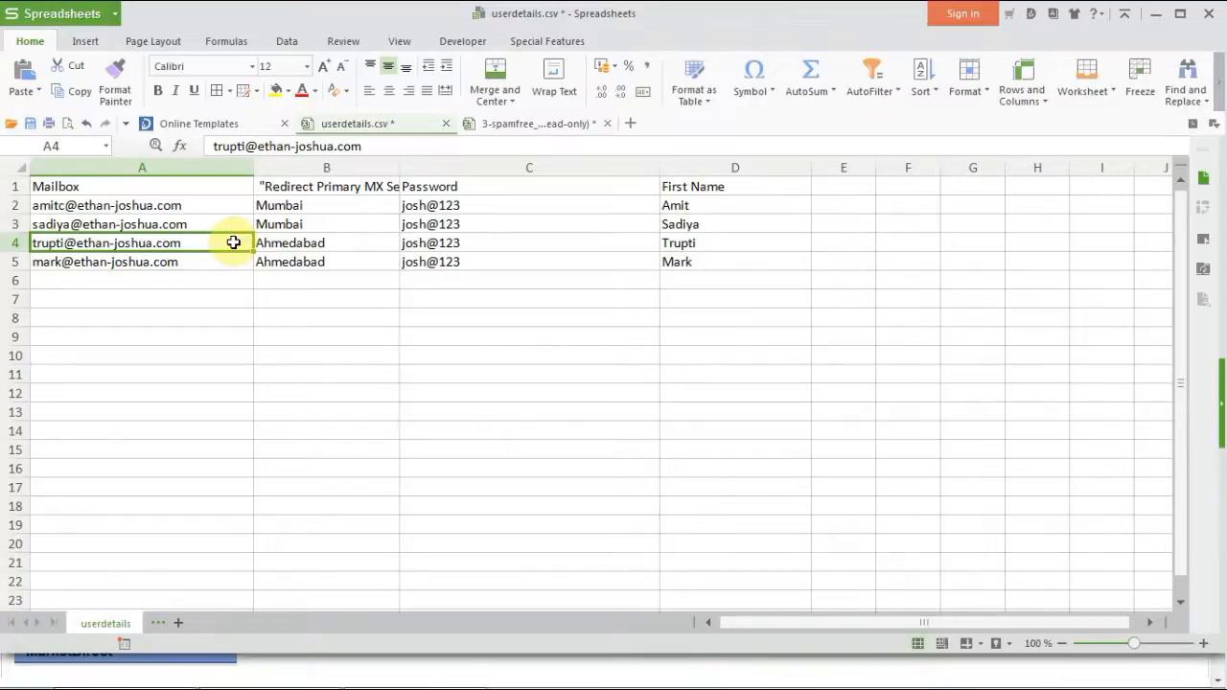
click(303, 247)
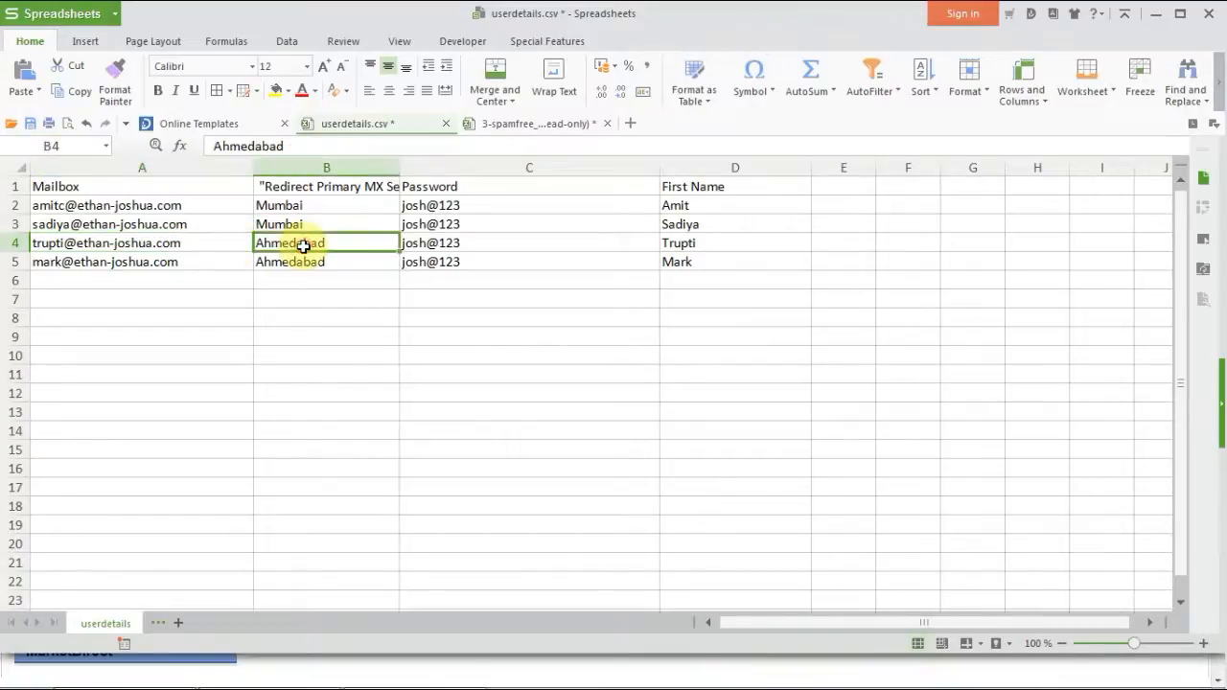
click(425, 240)
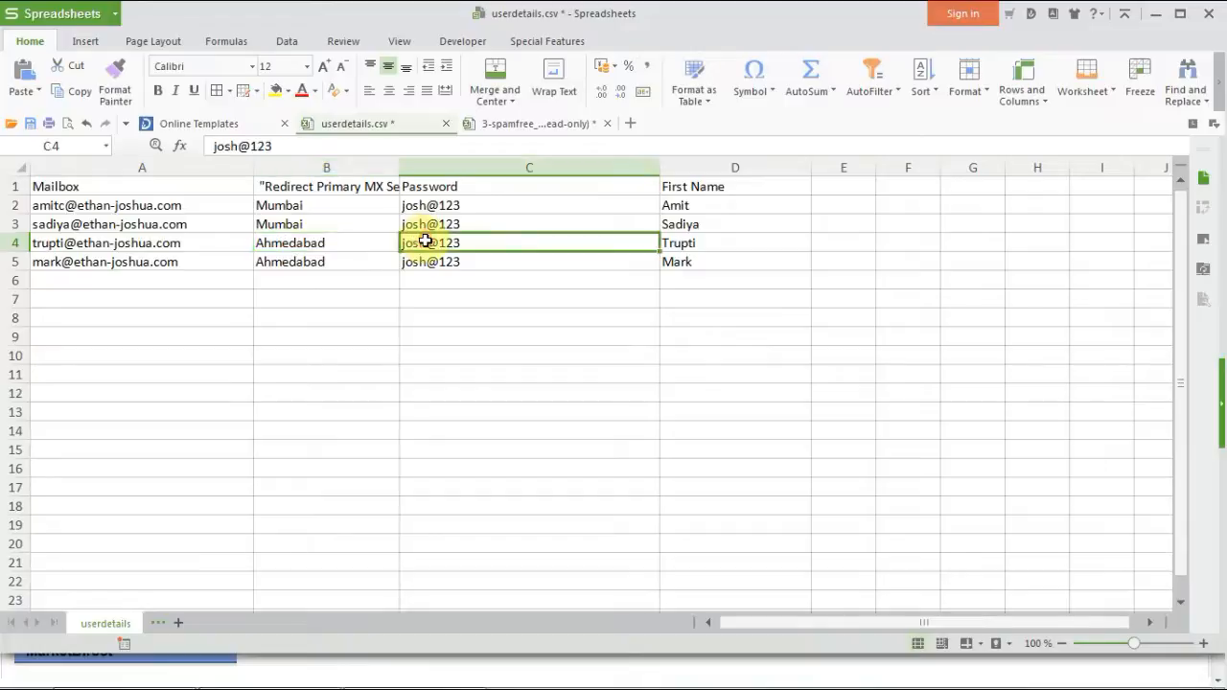
click(714, 236)
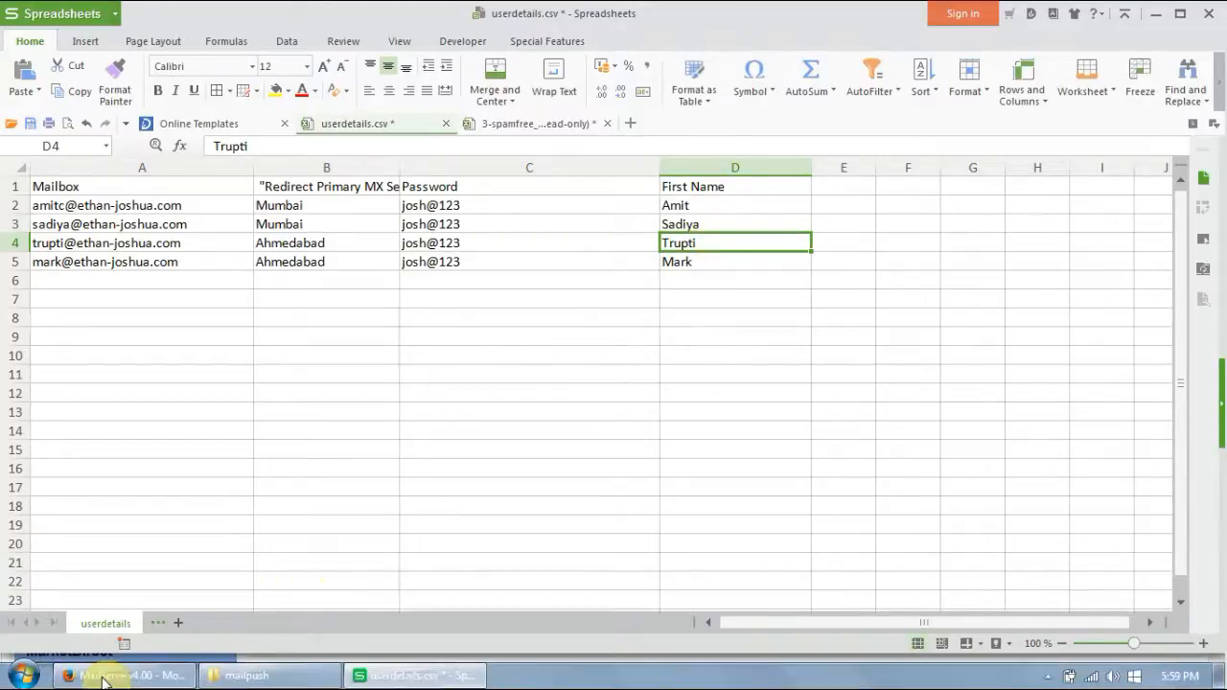
Step: Return to MailServe in the browser, open CSV management for SpamFree emails and choose the Add via CSV action
click(110, 679)
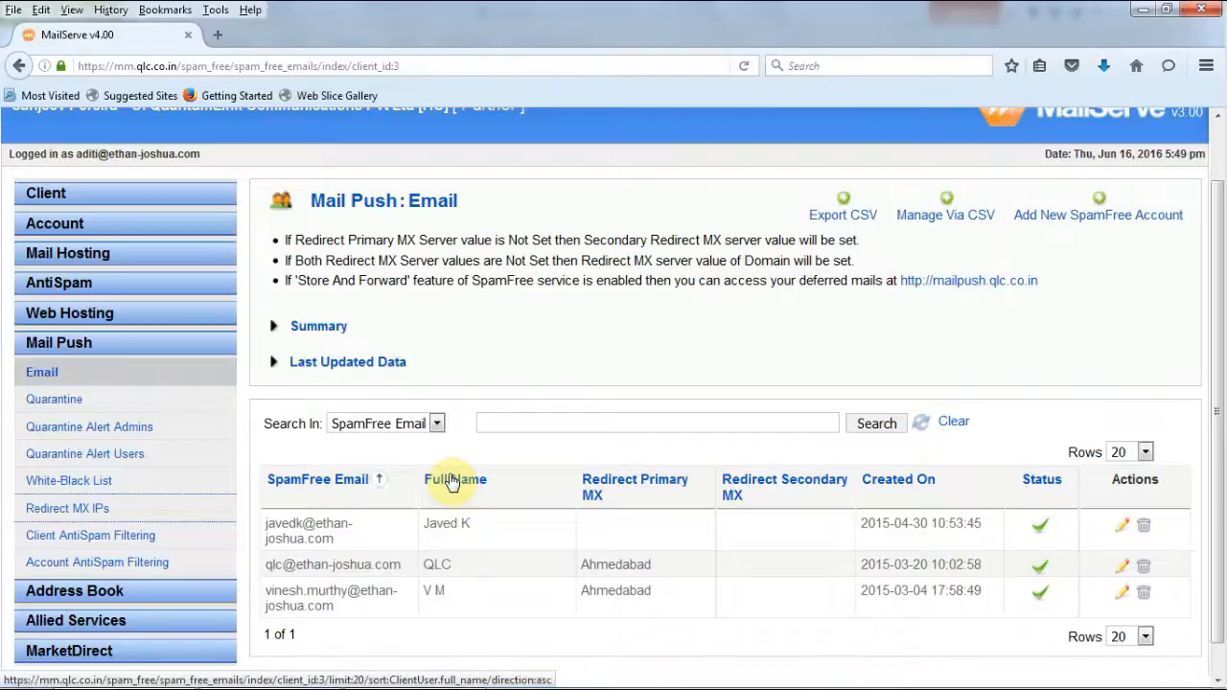
click(950, 212)
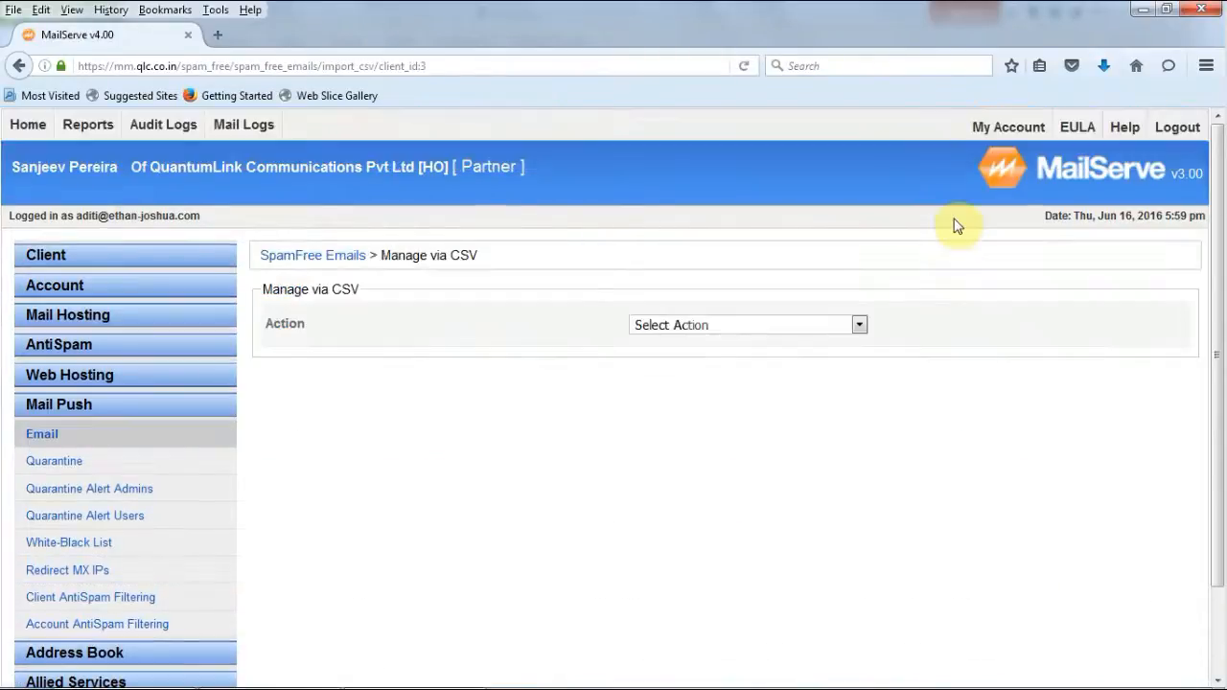
click(717, 324)
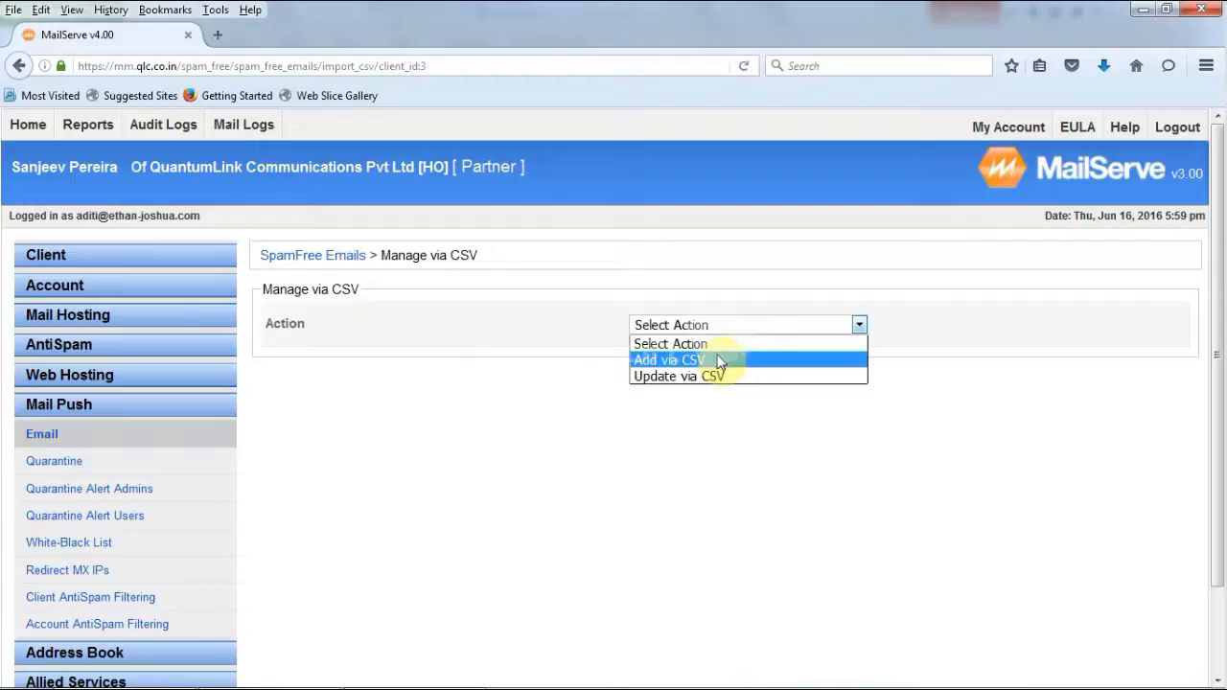
click(719, 360)
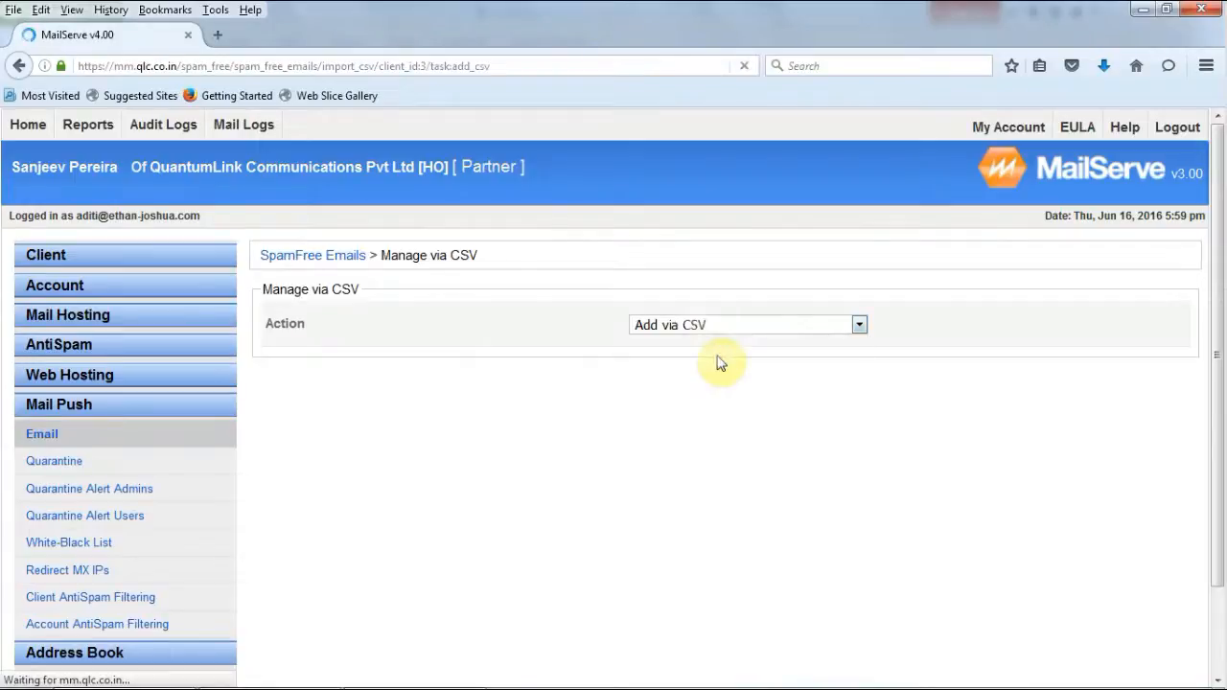
Step: Select userdetails.csv from the Desktop as the upload file and import it
click(683, 377)
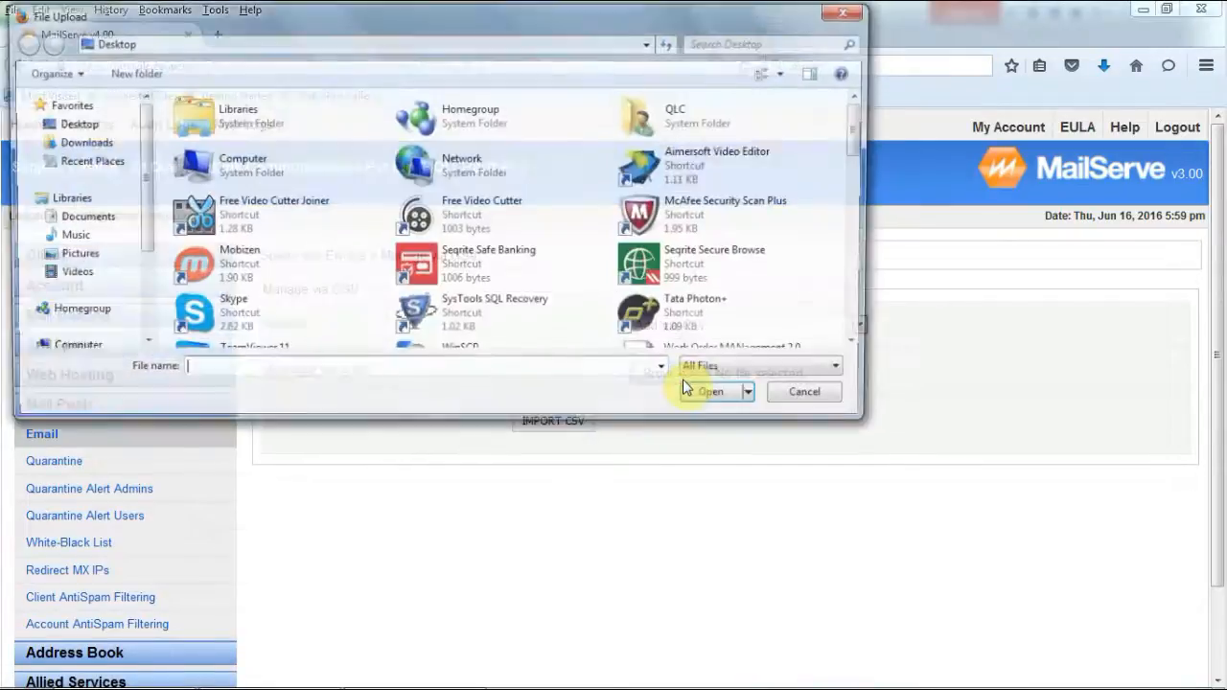
click(214, 372)
text(p)
key(BackSpace)
text(u)
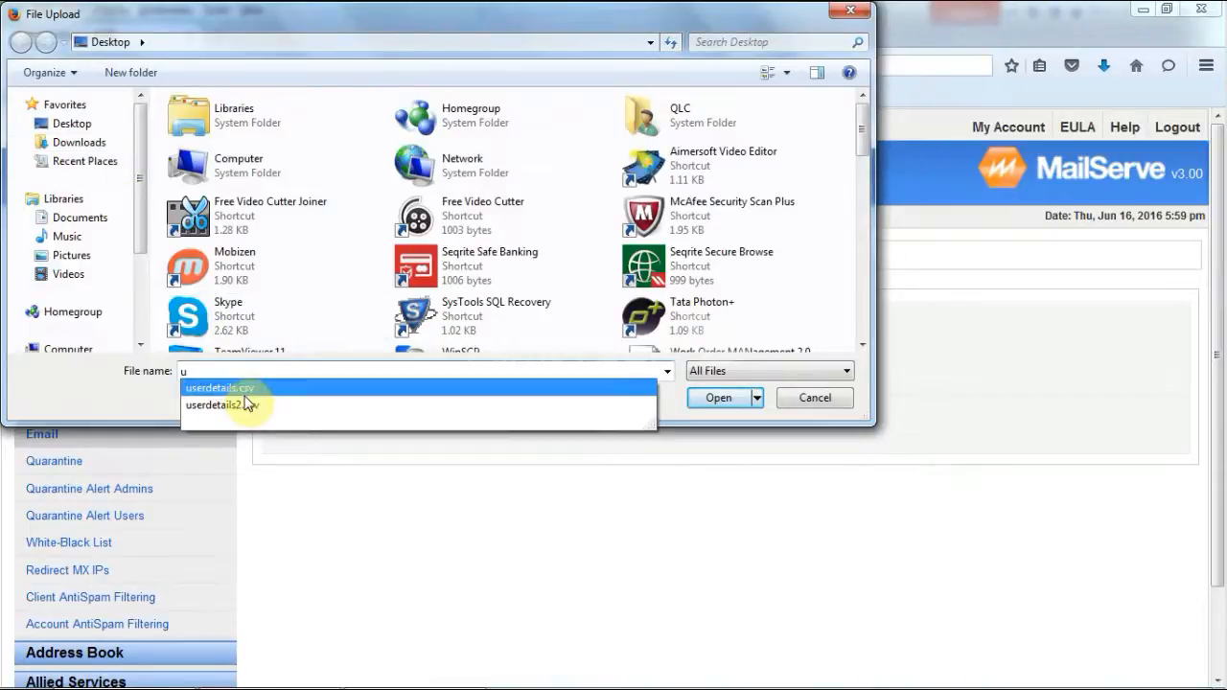
click(247, 393)
click(718, 393)
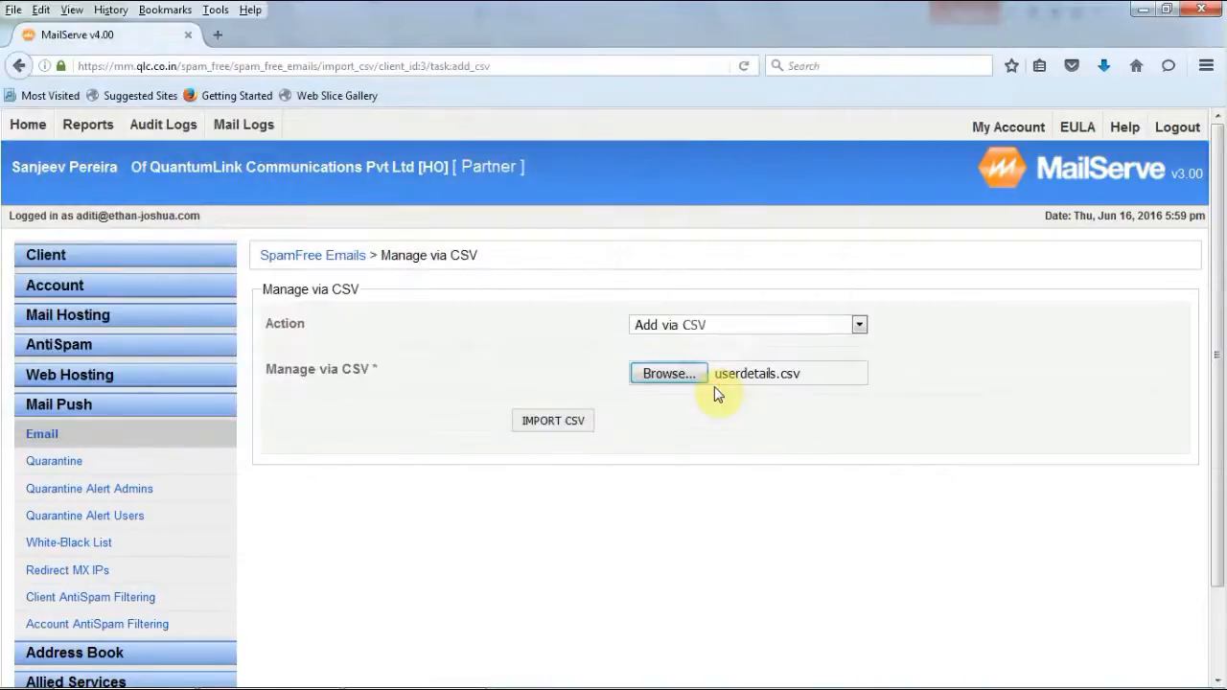
click(550, 422)
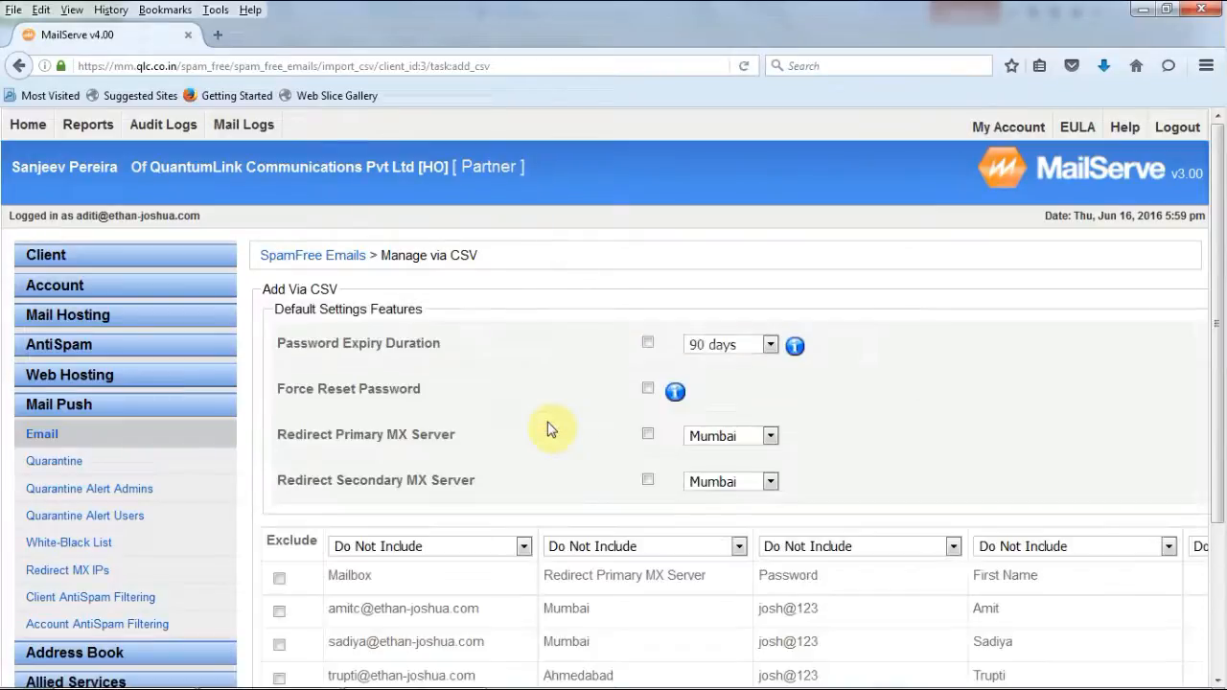
Step: Enable Password Expiry Duration in the default settings and set it to 0 days
scroll(1220, 382, down, 2)
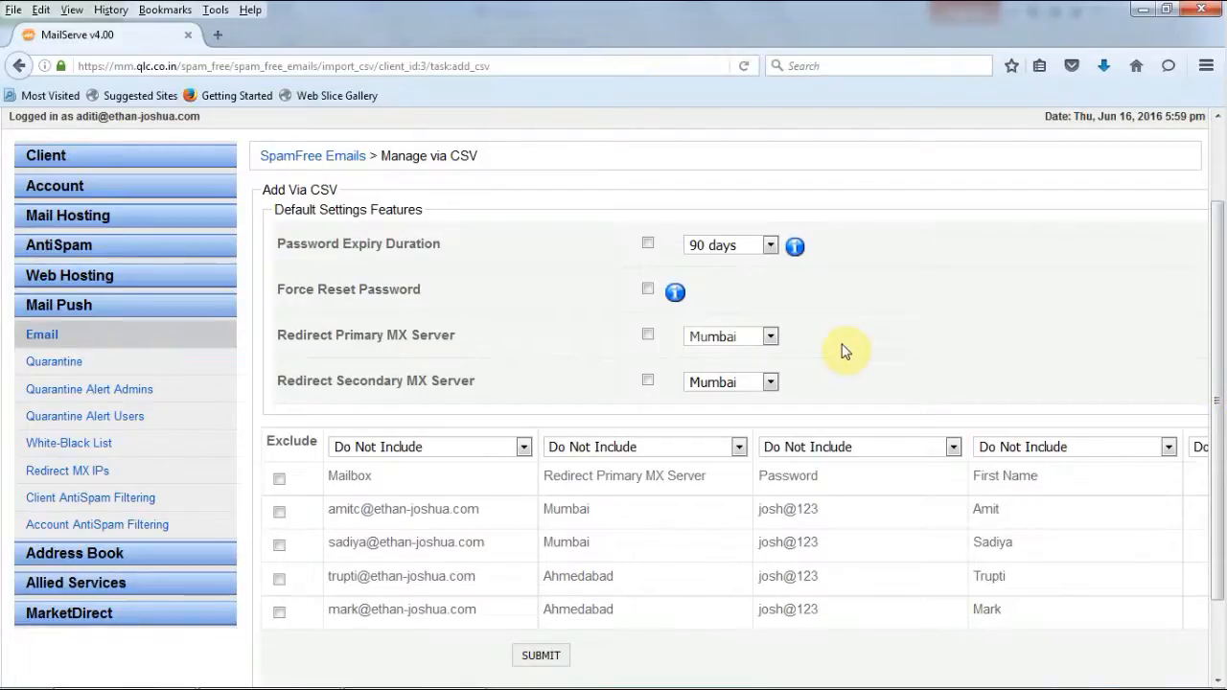
click(648, 242)
click(727, 245)
click(709, 264)
Step: Open the Mail Push Redirect MX IPs page in a new browser tab and switch to it
right_click(84, 479)
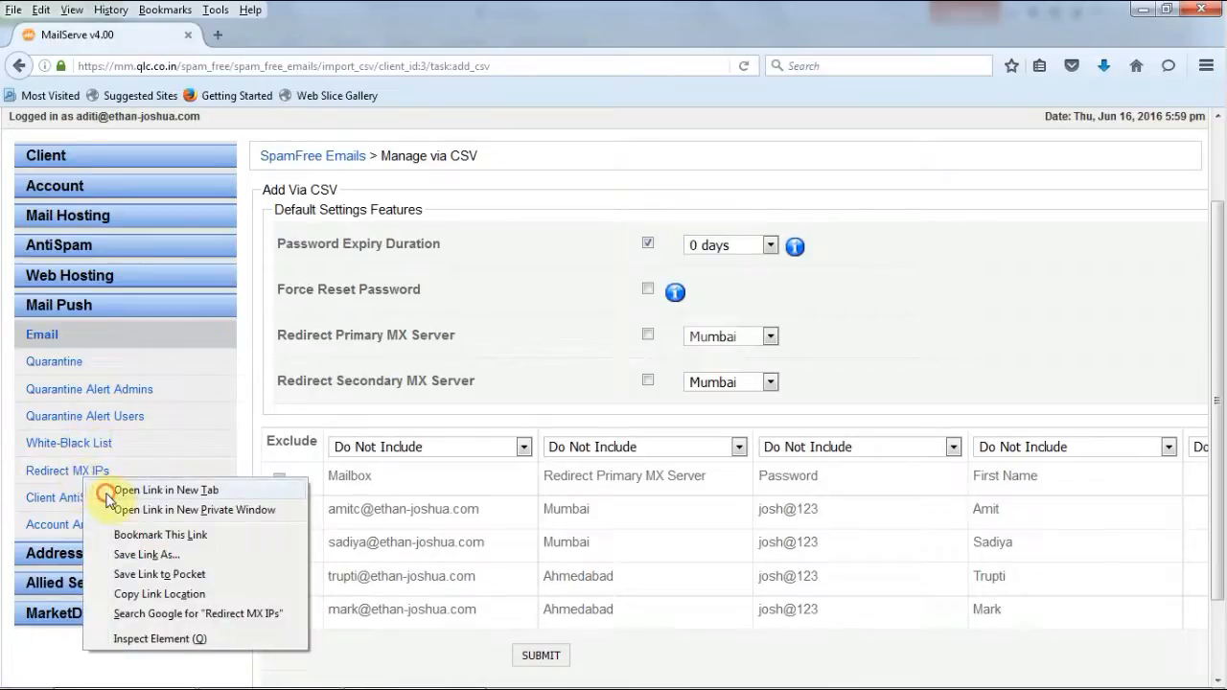
click(113, 490)
click(309, 35)
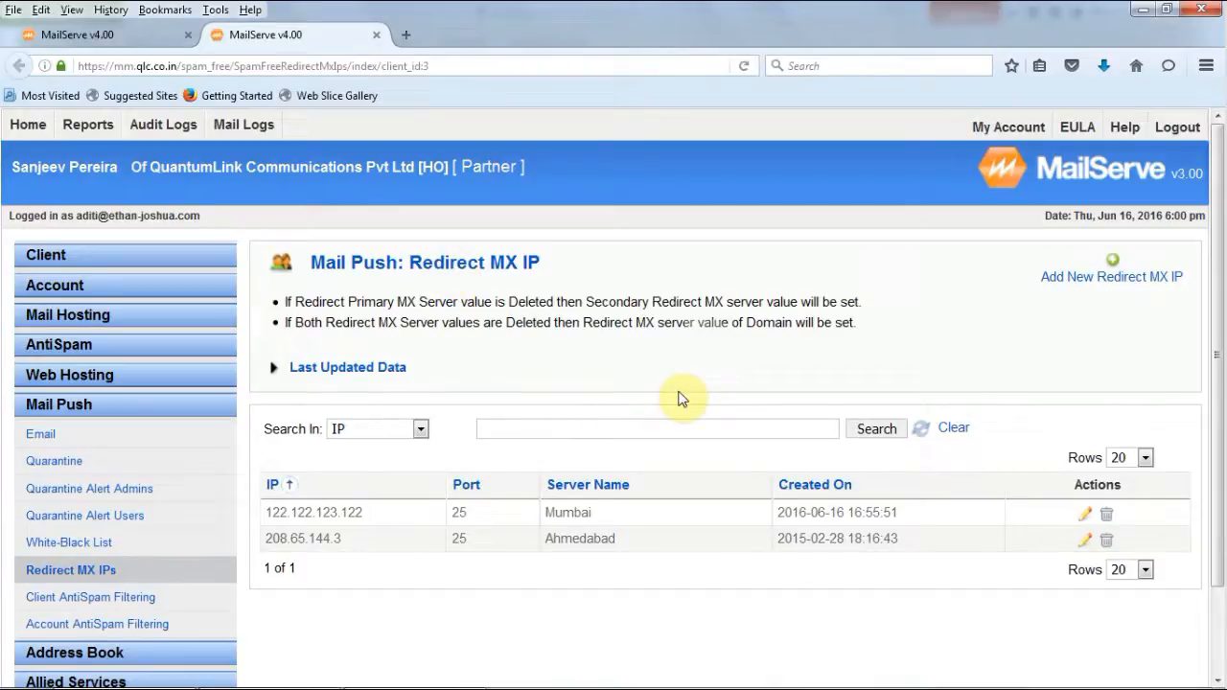
Step: Open the form for adding a new Redirect MX IP and look over its IP, port and server name fields
click(1121, 272)
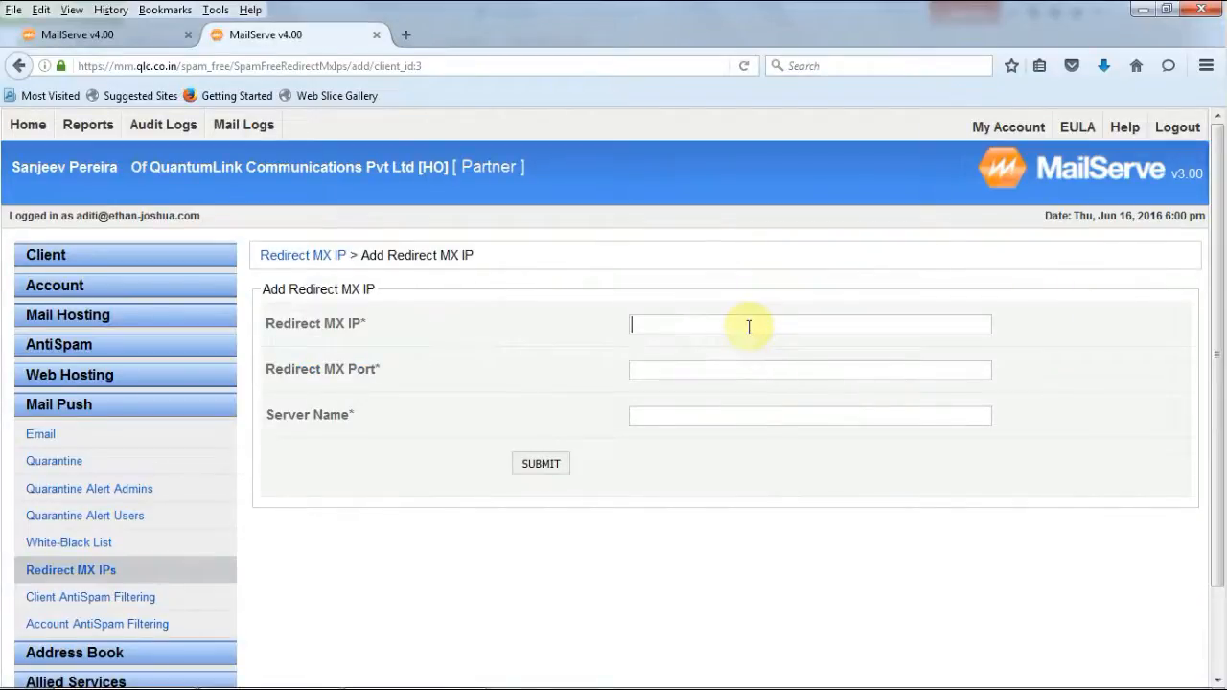
click(738, 368)
click(717, 418)
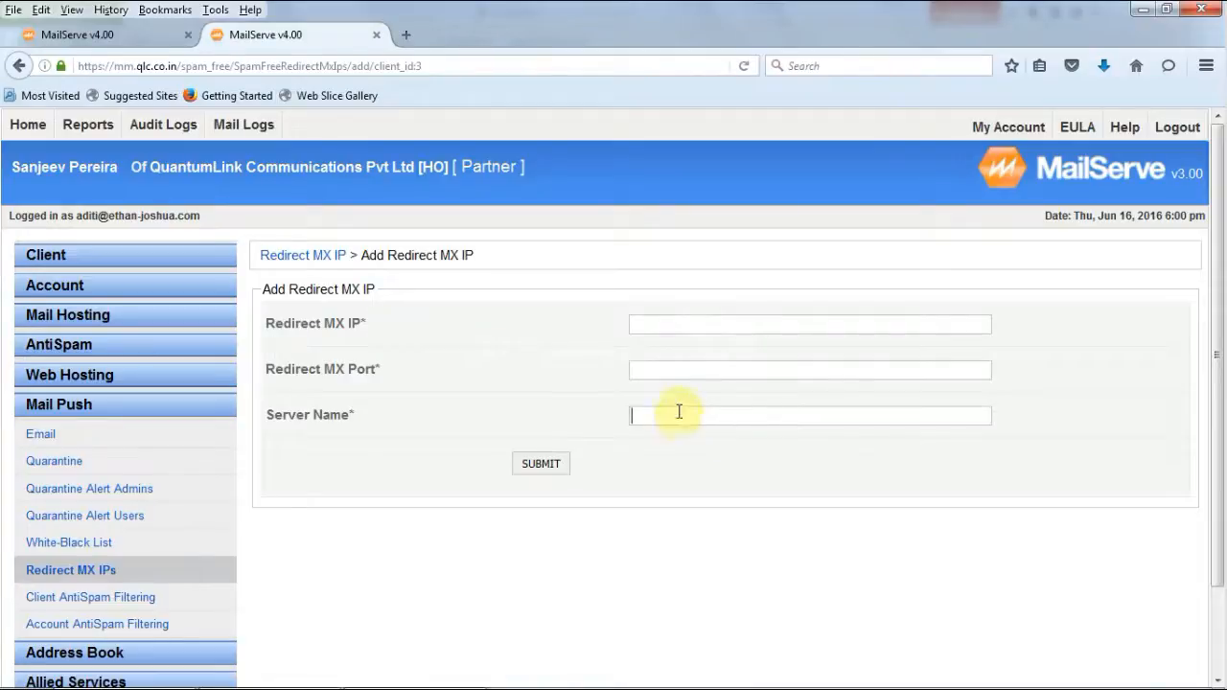
Step: Go back to the Redirect MX IP list and open the Mumbai server entry for editing
click(87, 570)
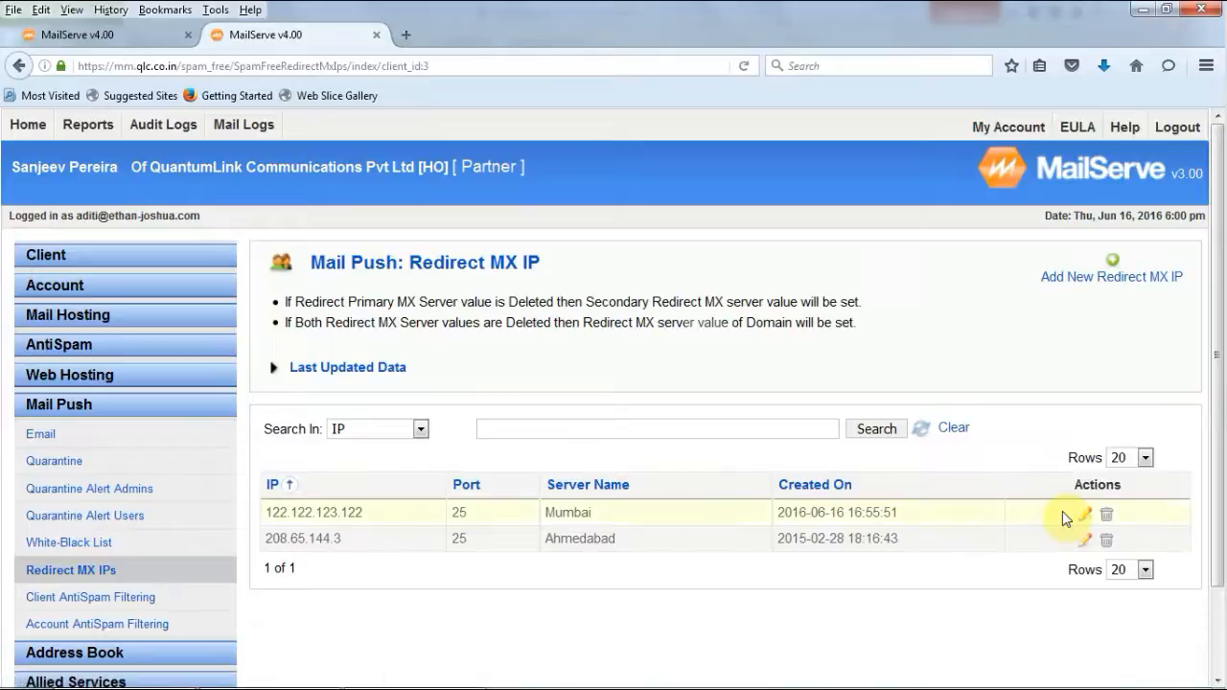
click(1085, 515)
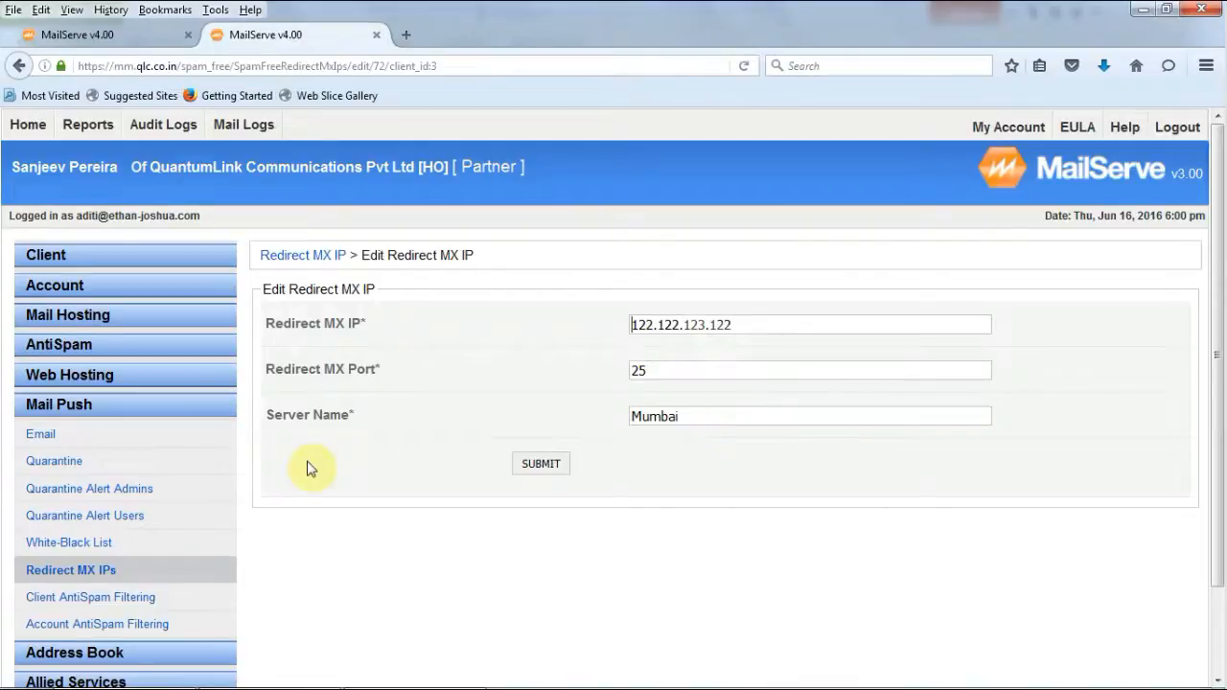
Step: Return to the CSV import tab and check the available default servers for Redirect Primary MX Server
click(96, 34)
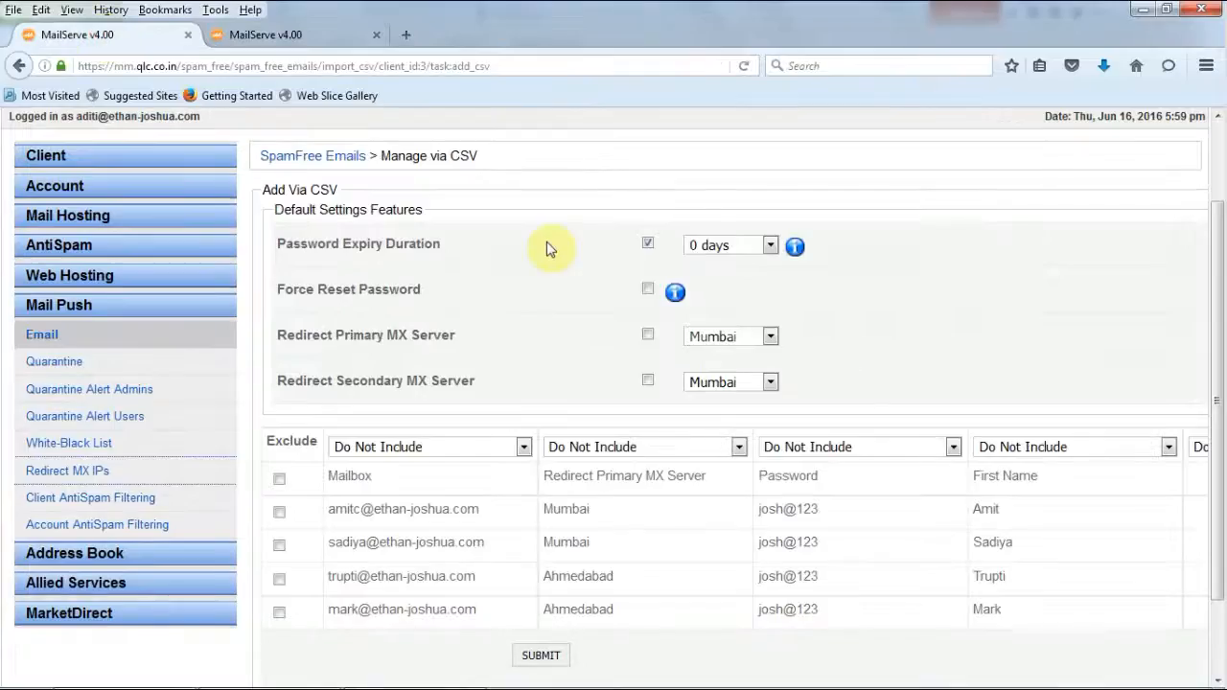
drag(1223, 324, 1224, 393)
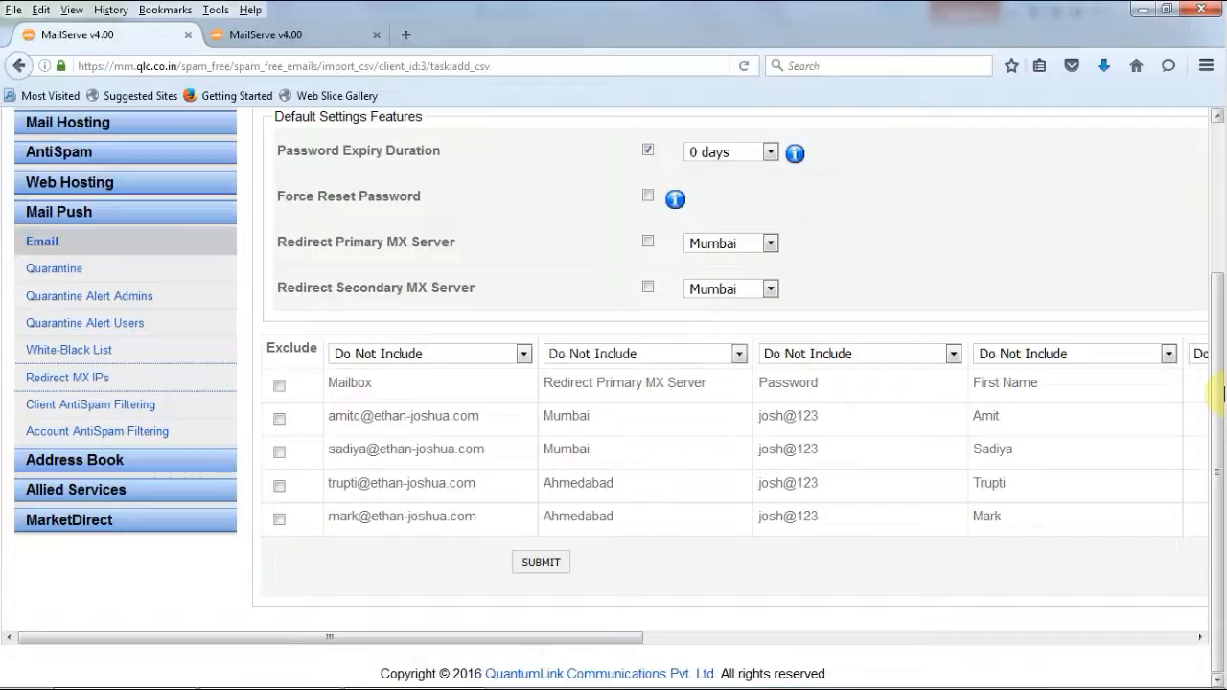
click(747, 247)
click(747, 246)
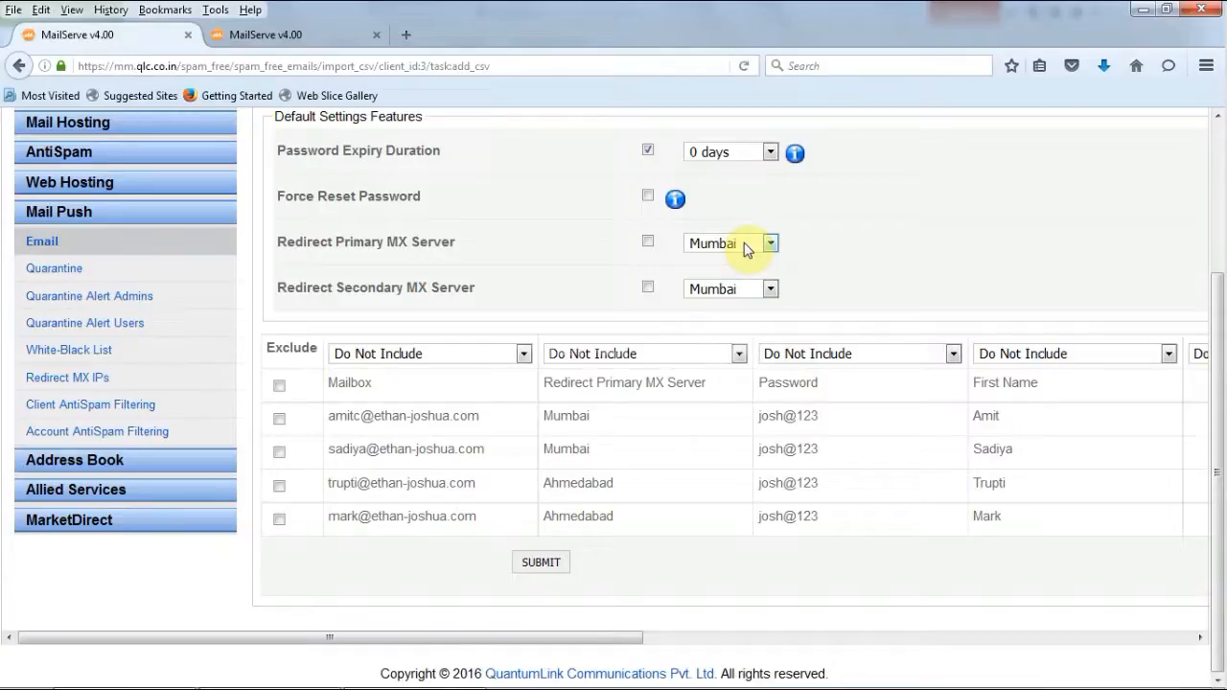
Step: Map the four CSV columns to SpamFree Email, Redirect Primary MX Server, Password and Full Name, and submit the import
click(370, 365)
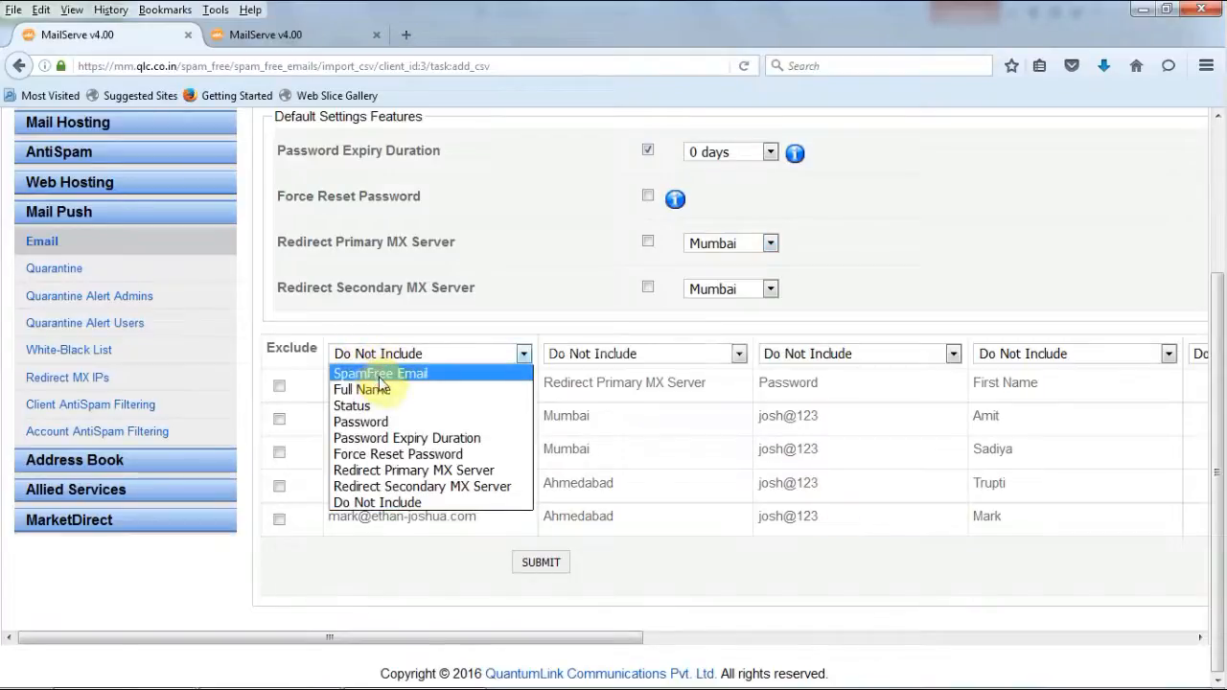
click(379, 376)
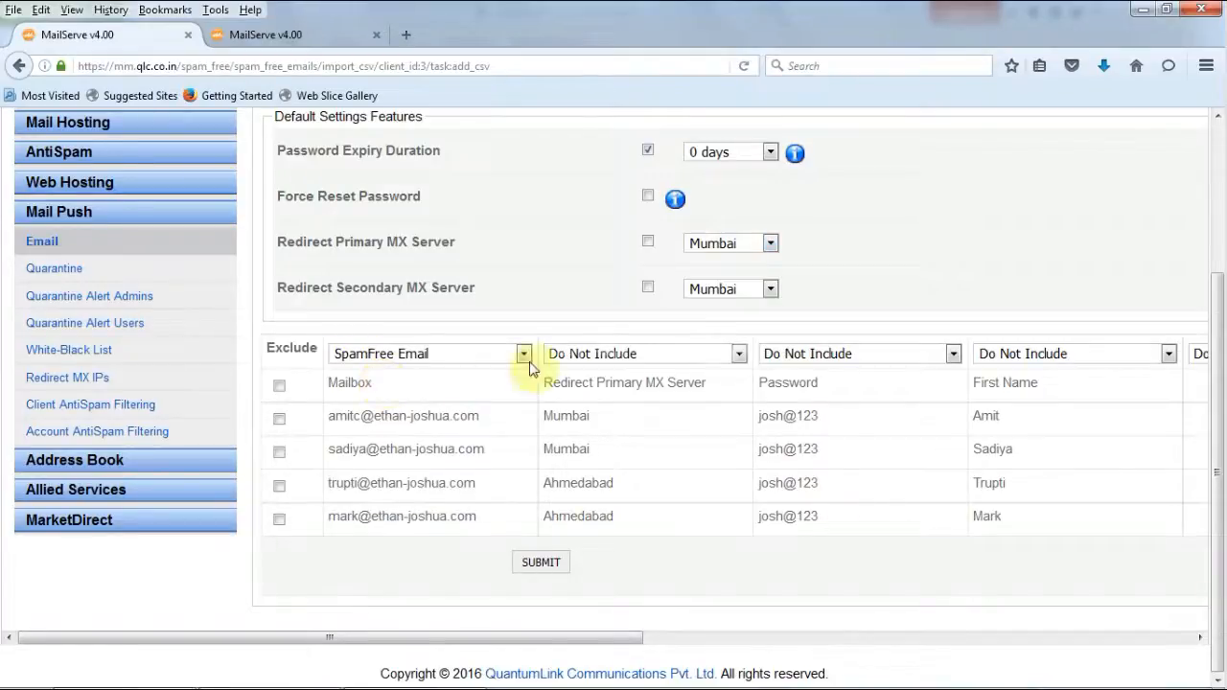
click(604, 355)
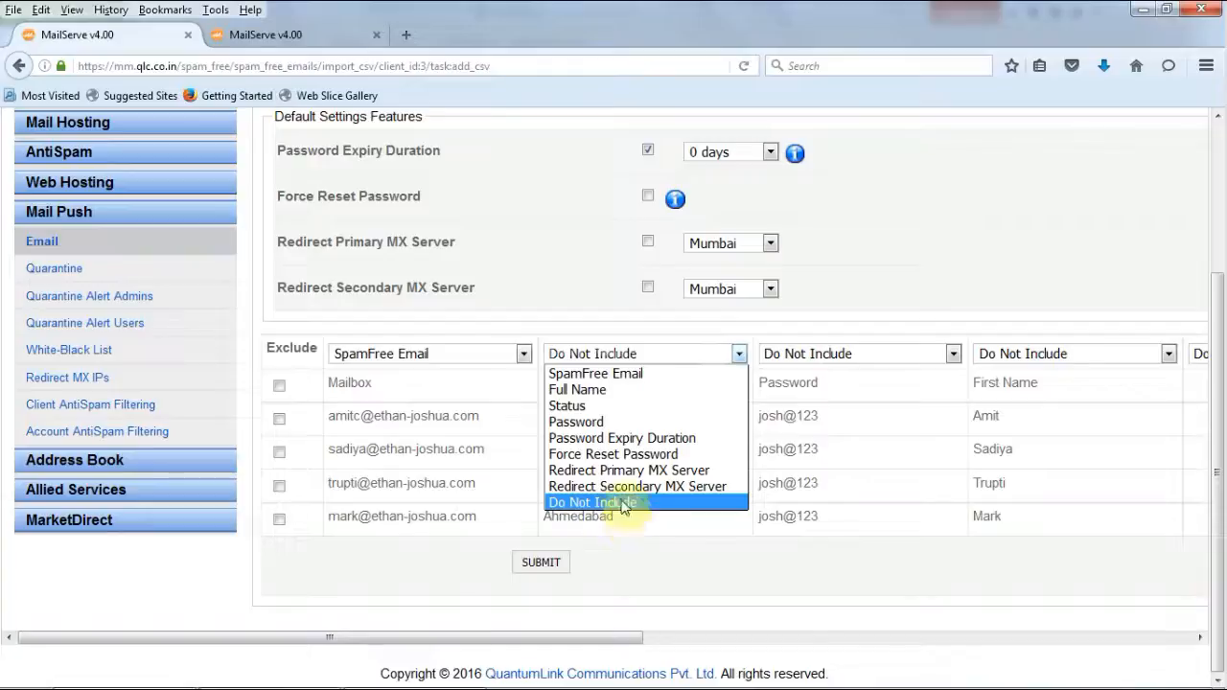
click(635, 470)
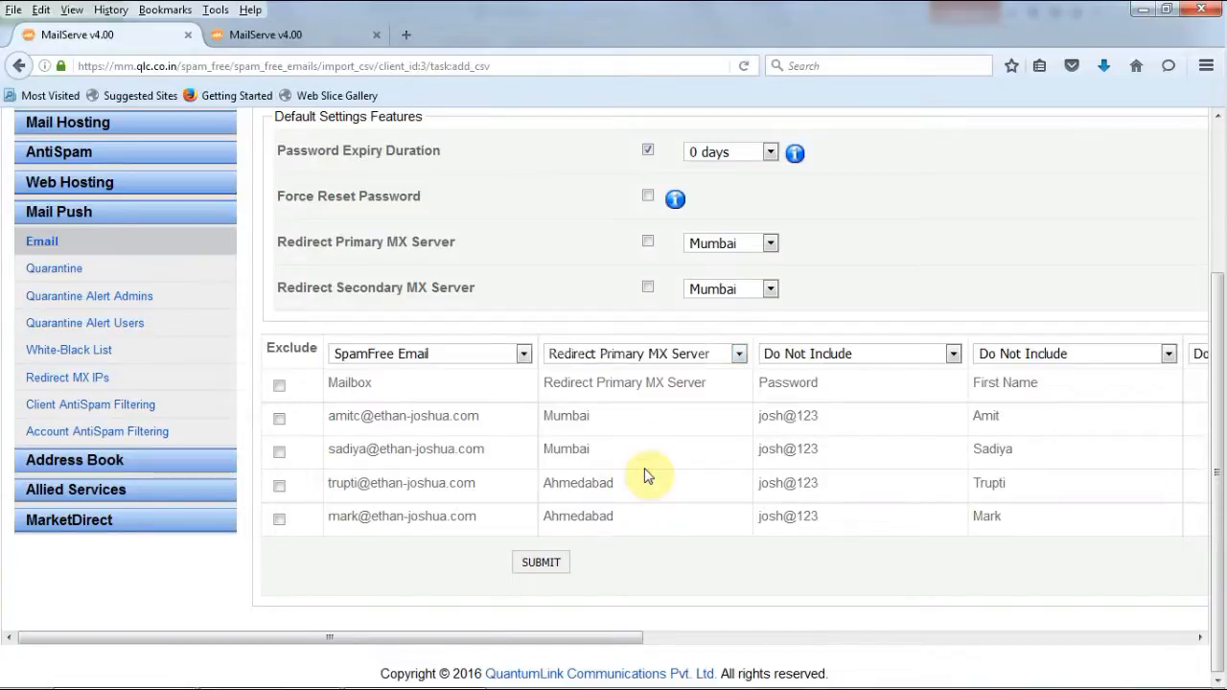
click(856, 358)
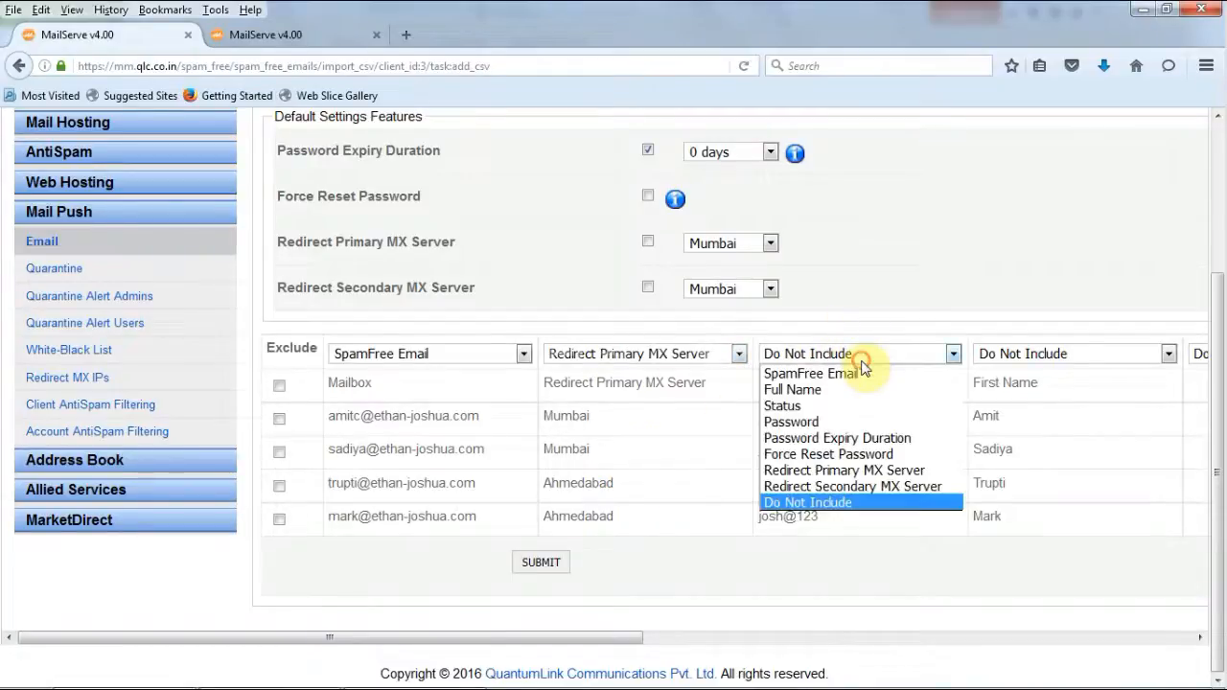
click(816, 422)
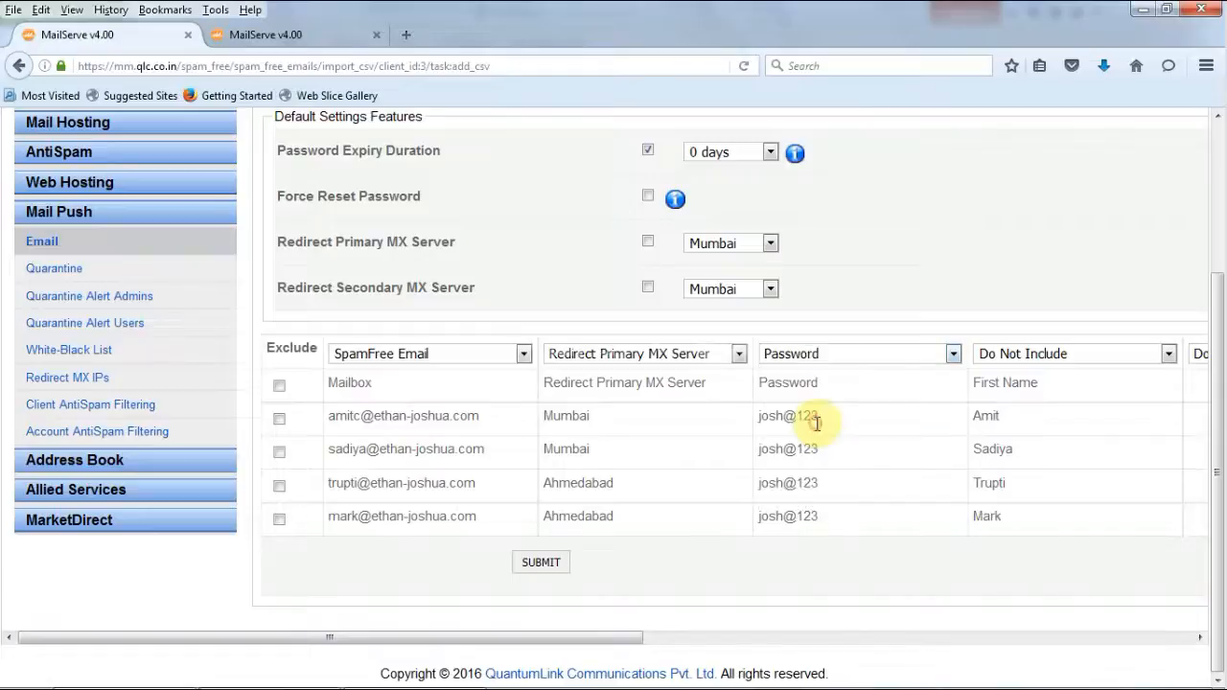
click(1052, 355)
click(1022, 388)
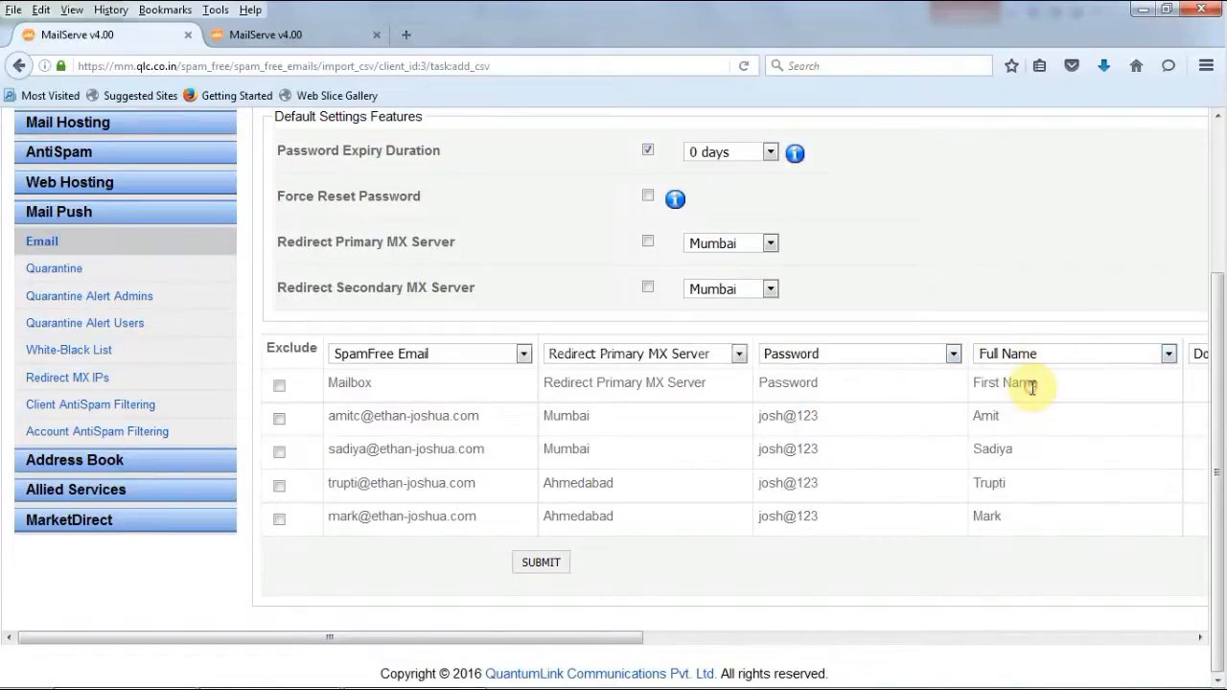
drag(630, 638, 672, 646)
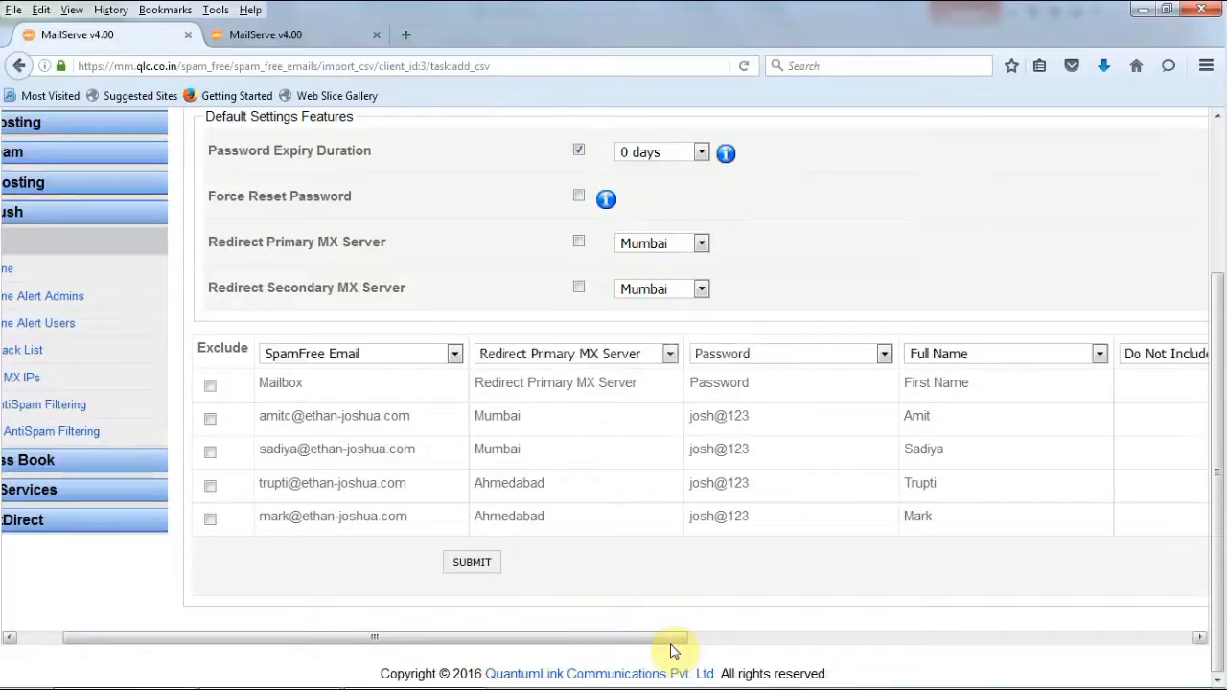
click(486, 566)
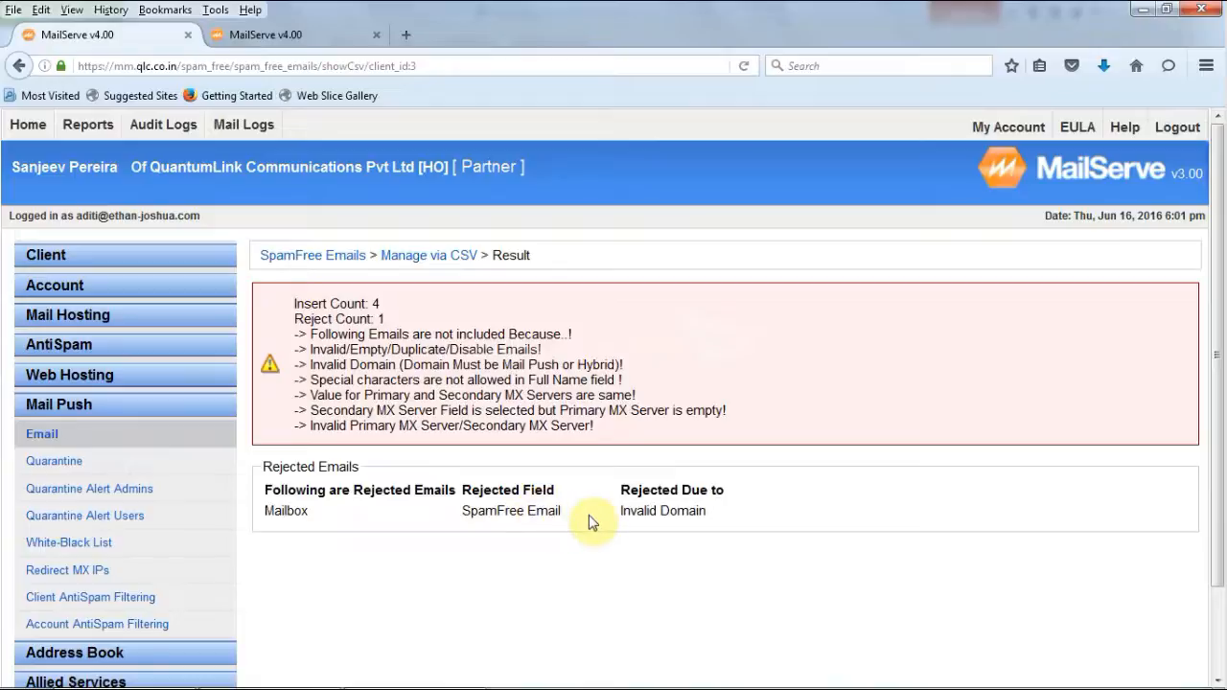
Step: Check the Mailbox header cell in userdetails.csv against the rejected entry, and return to the import result in MailServe
click(403, 677)
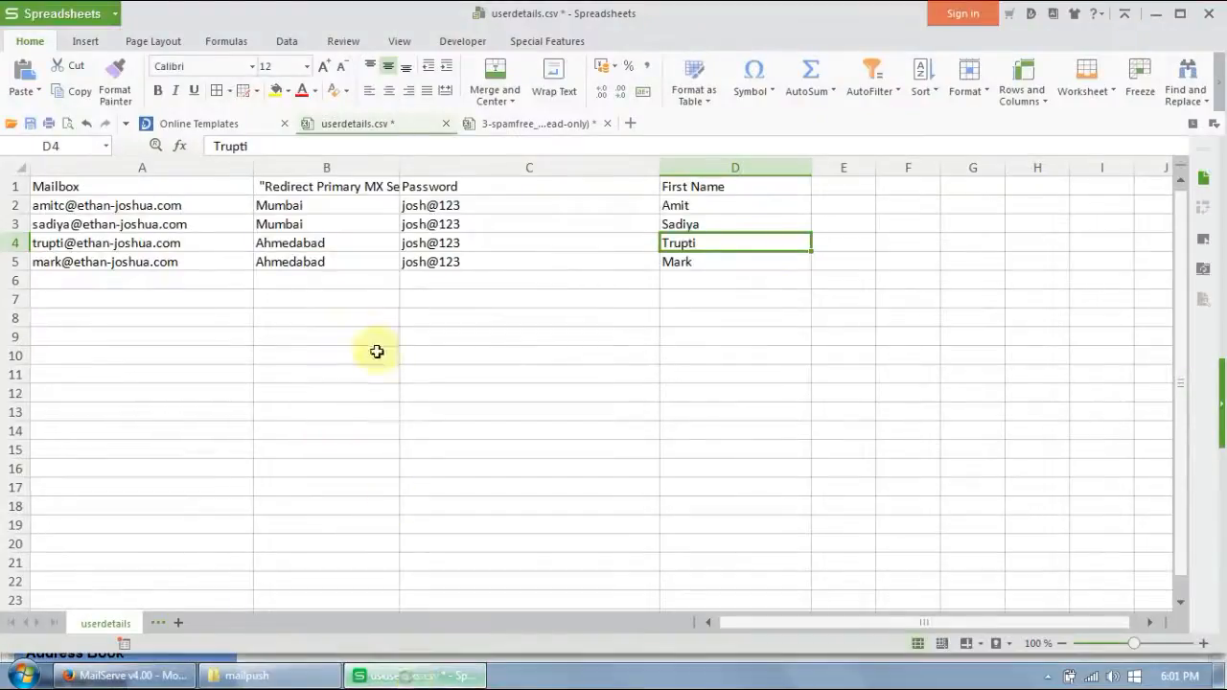
click(236, 186)
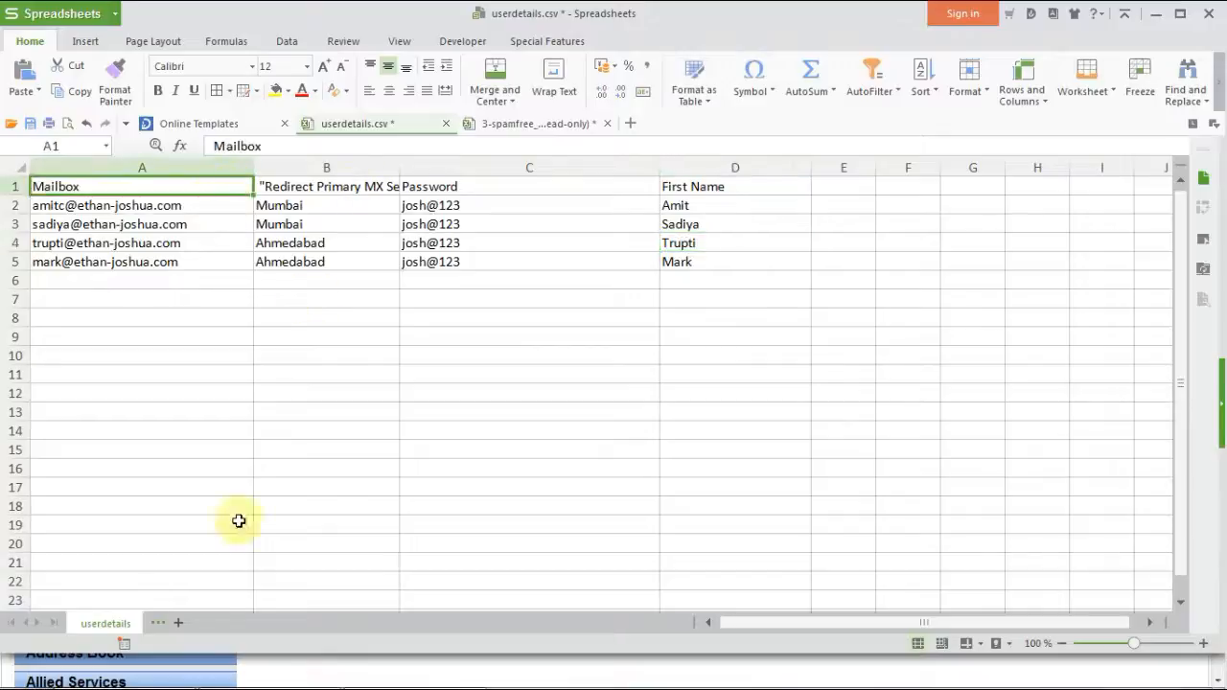
click(113, 681)
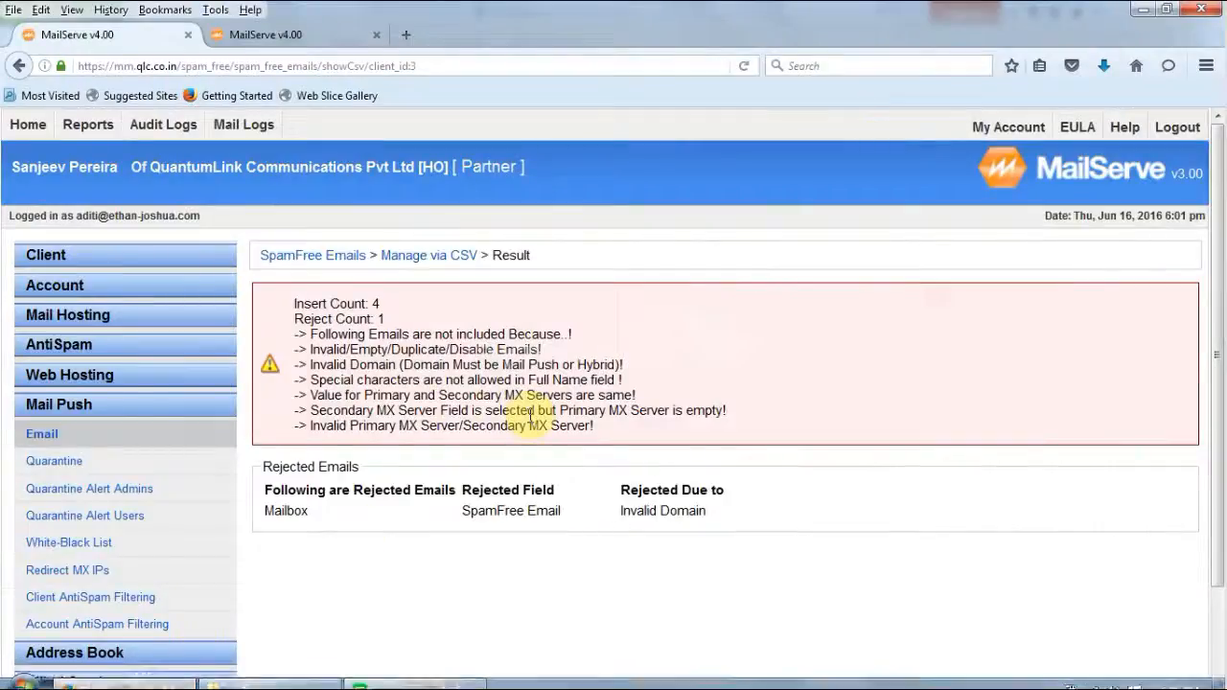
Step: Open the Mail Push Email list in MailServe and compare its accounts with the mailboxes in userdetails.csv
click(40, 436)
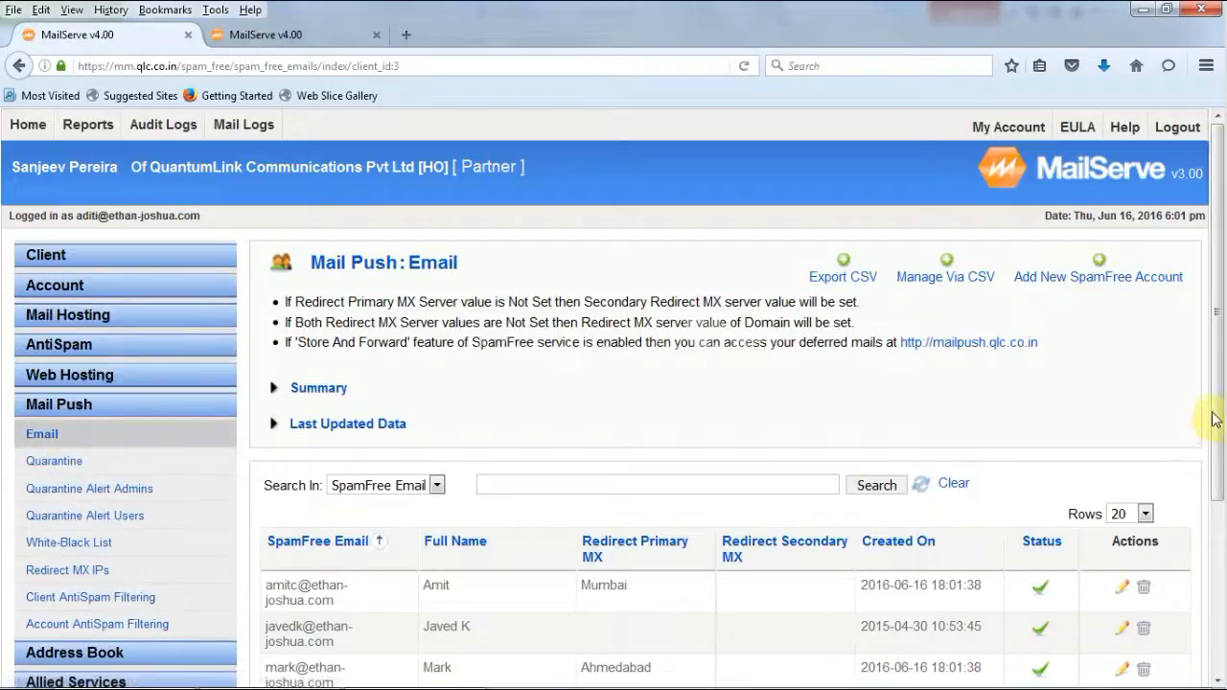
scroll(1208, 501, down, 5)
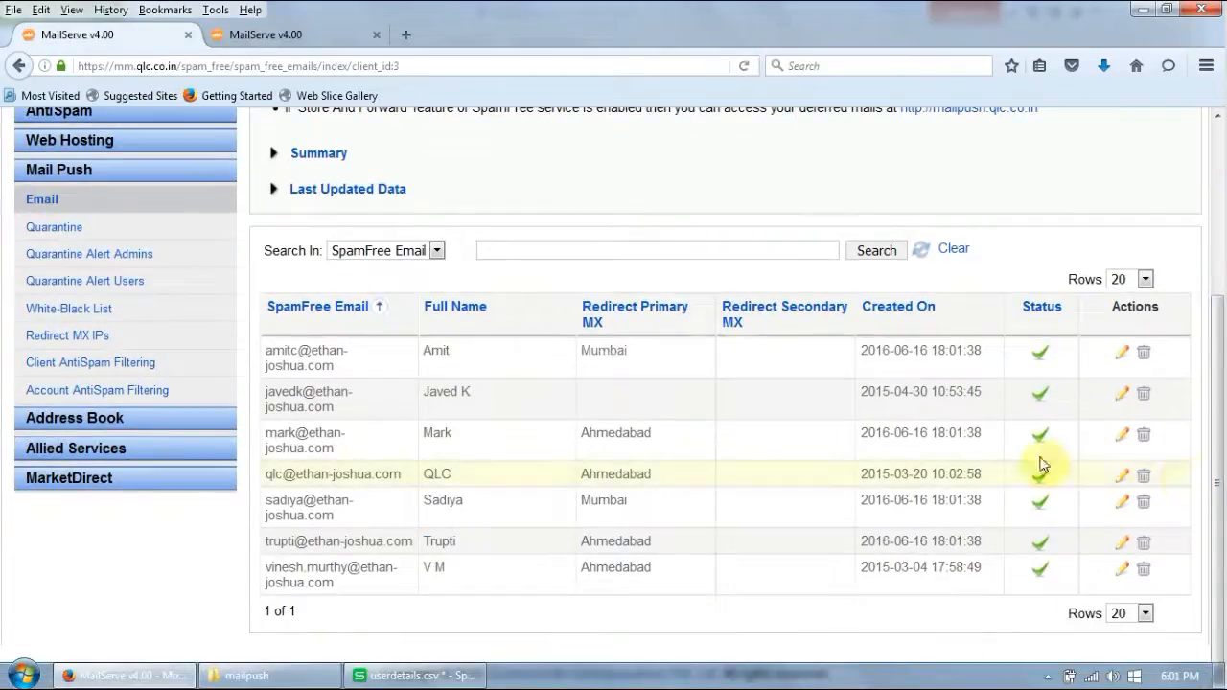
click(425, 675)
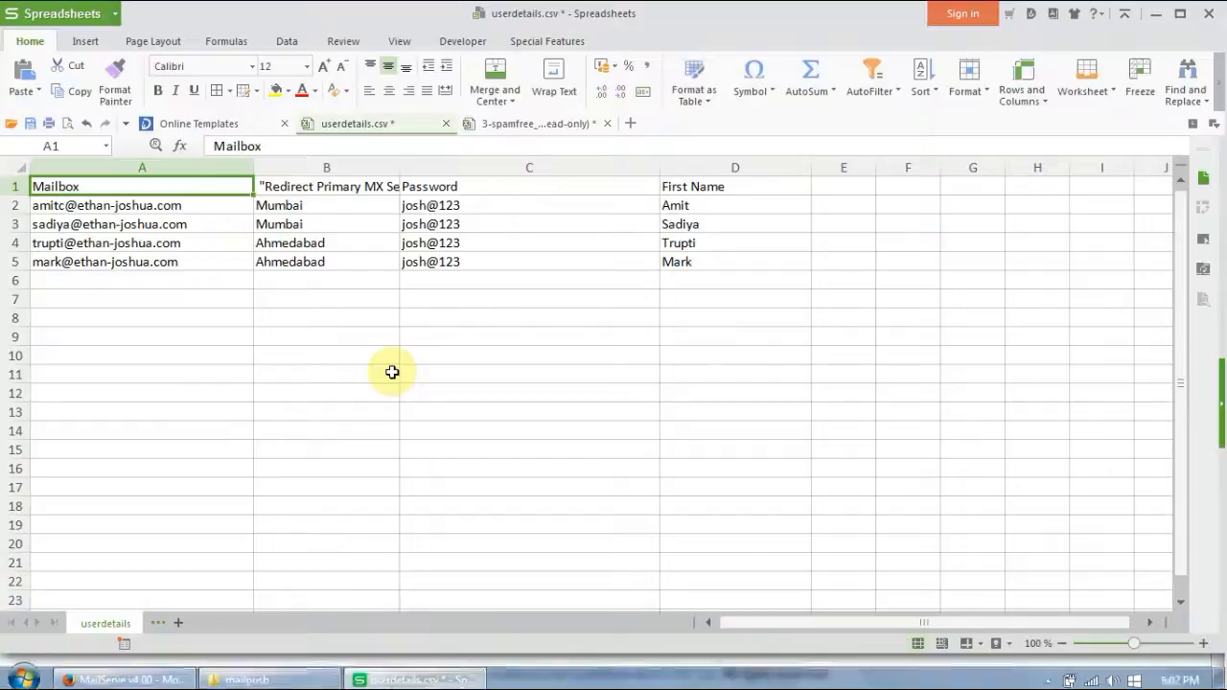
click(204, 222)
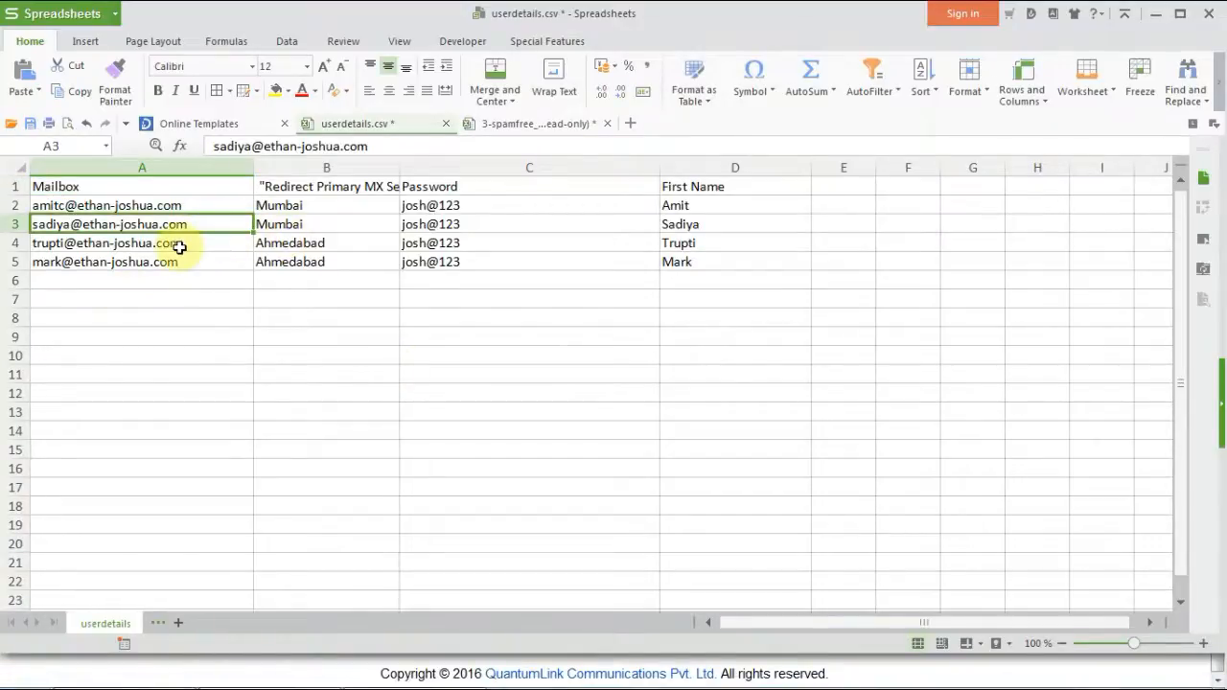
click(179, 246)
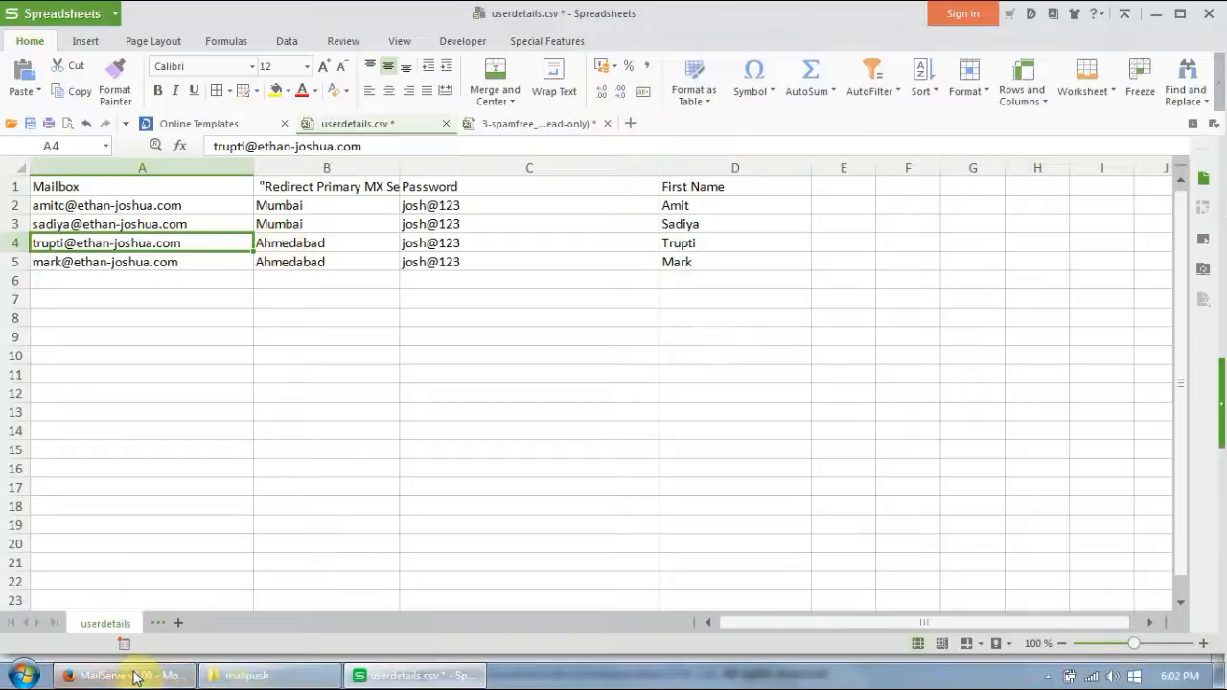
click(134, 677)
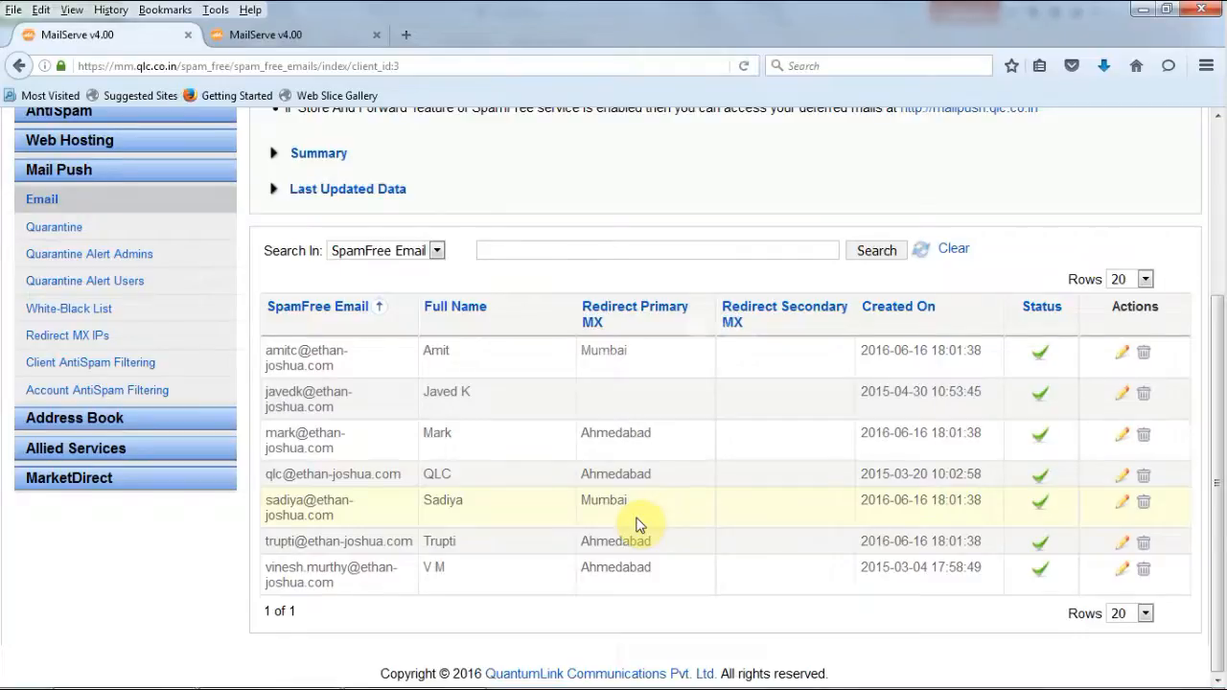
Step: Open the Manage Via CSV page for the Mail Push emails and view its available actions without choosing one
drag(1218, 307, 1218, 134)
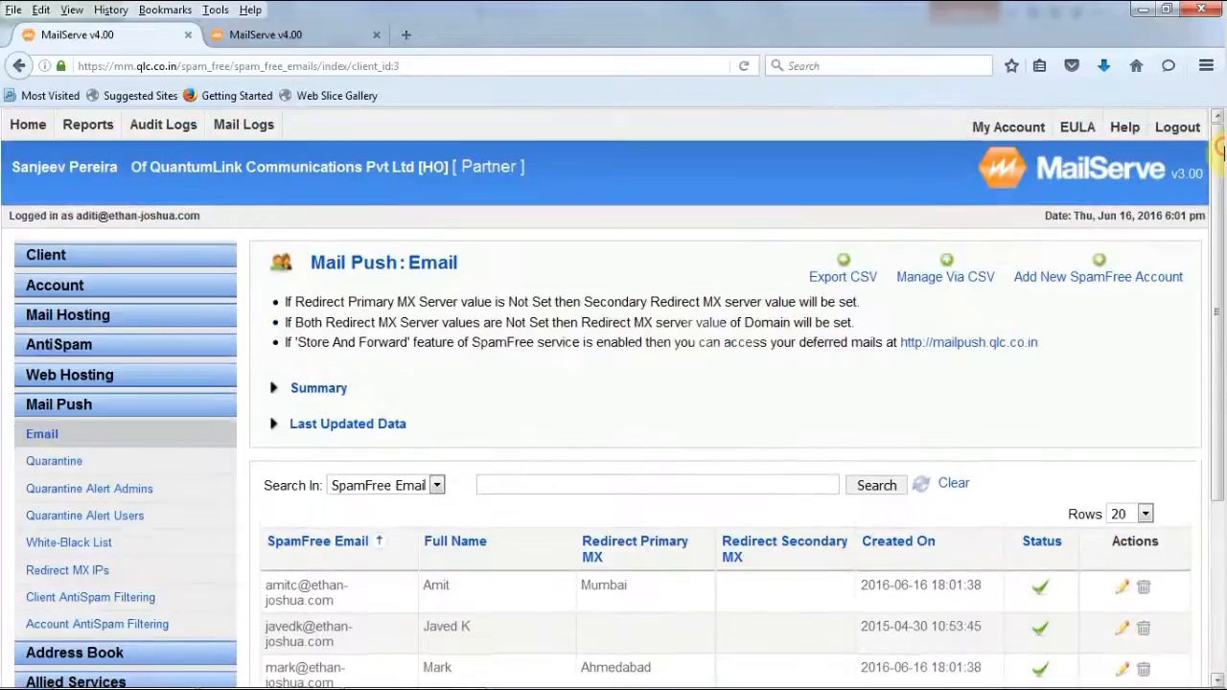
click(942, 280)
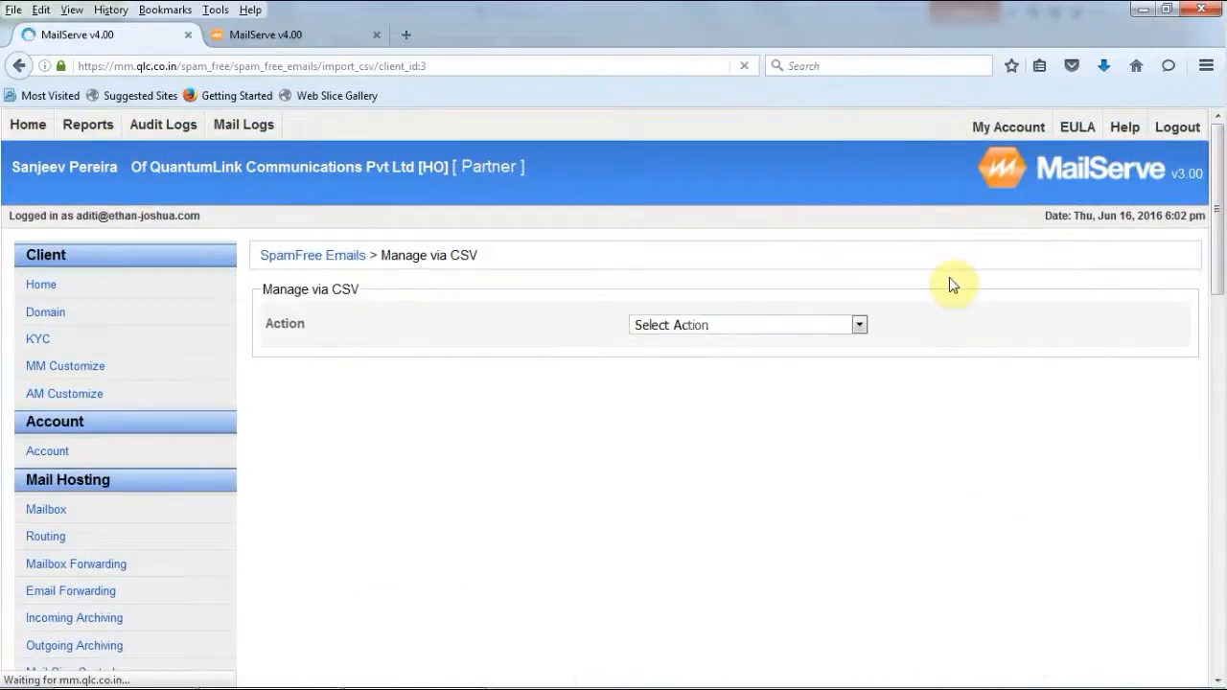
click(692, 324)
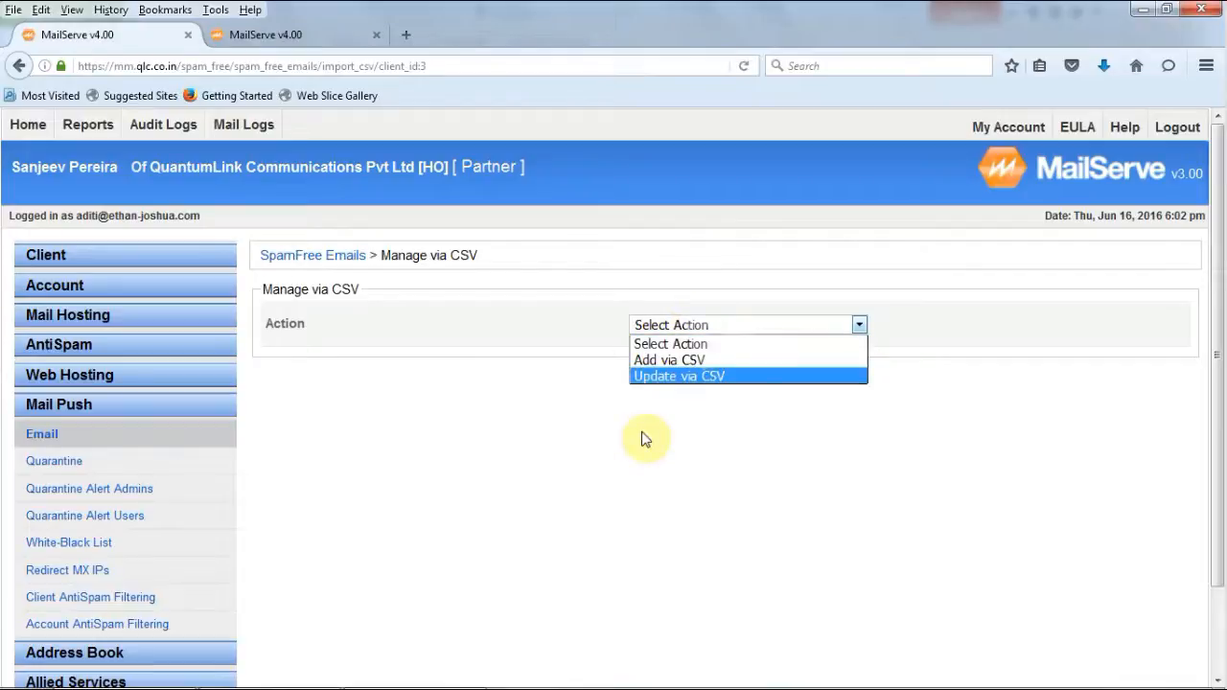
click(917, 470)
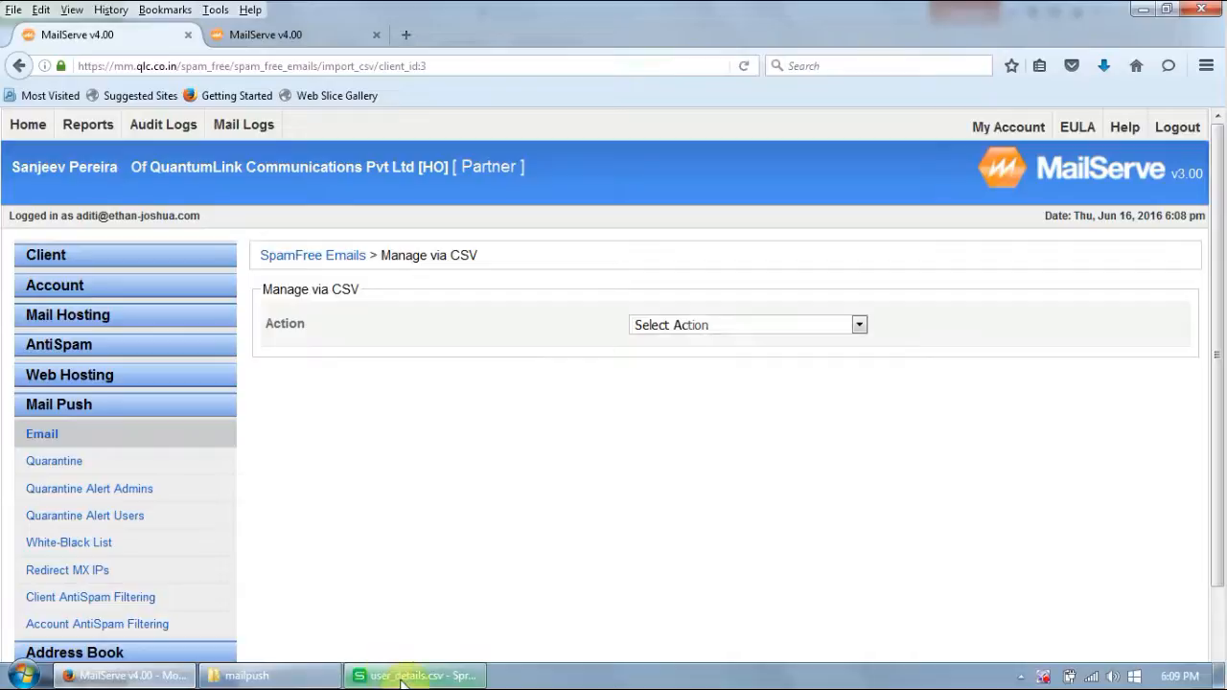
Step: Switch to user_details.csv in Spreadsheets and set the Redirect Primary MX Server to Mumbai in cells B4 and B5
click(404, 678)
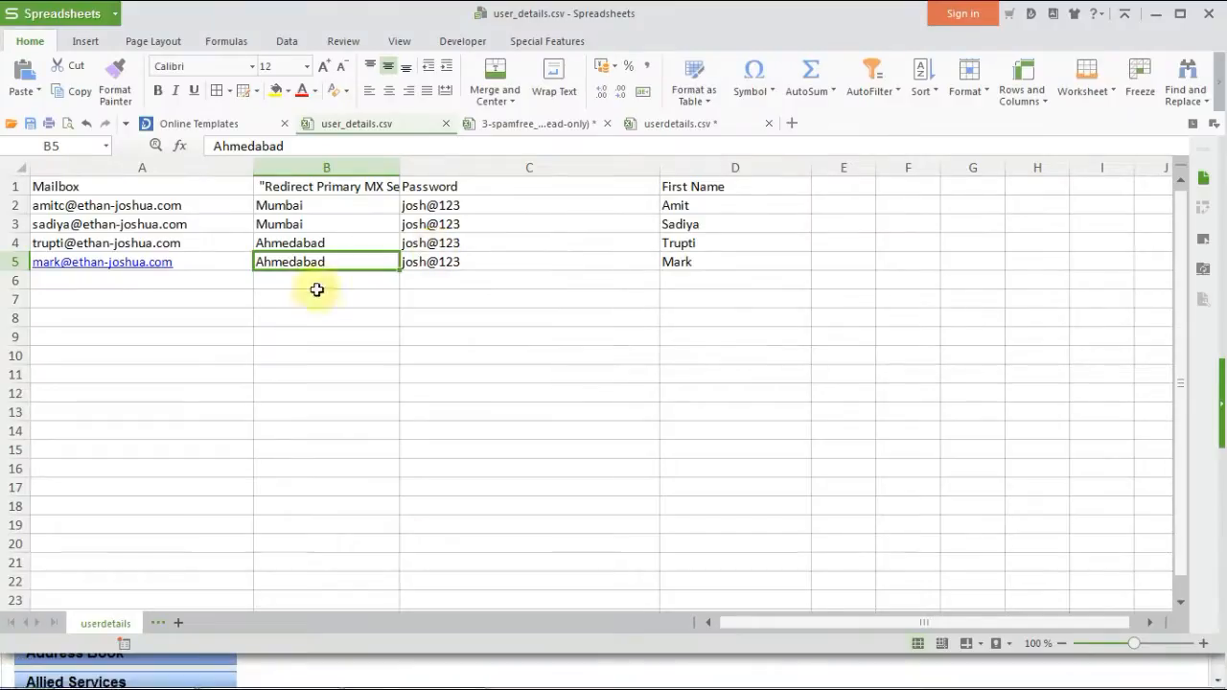
click(306, 306)
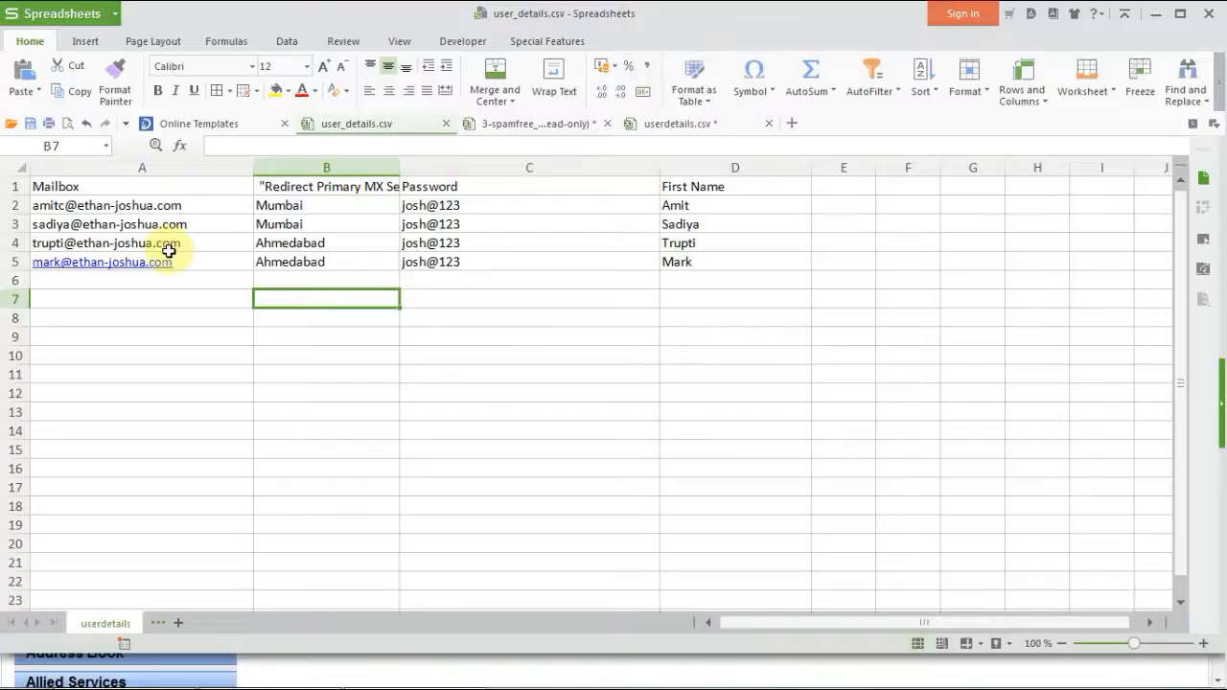
click(365, 248)
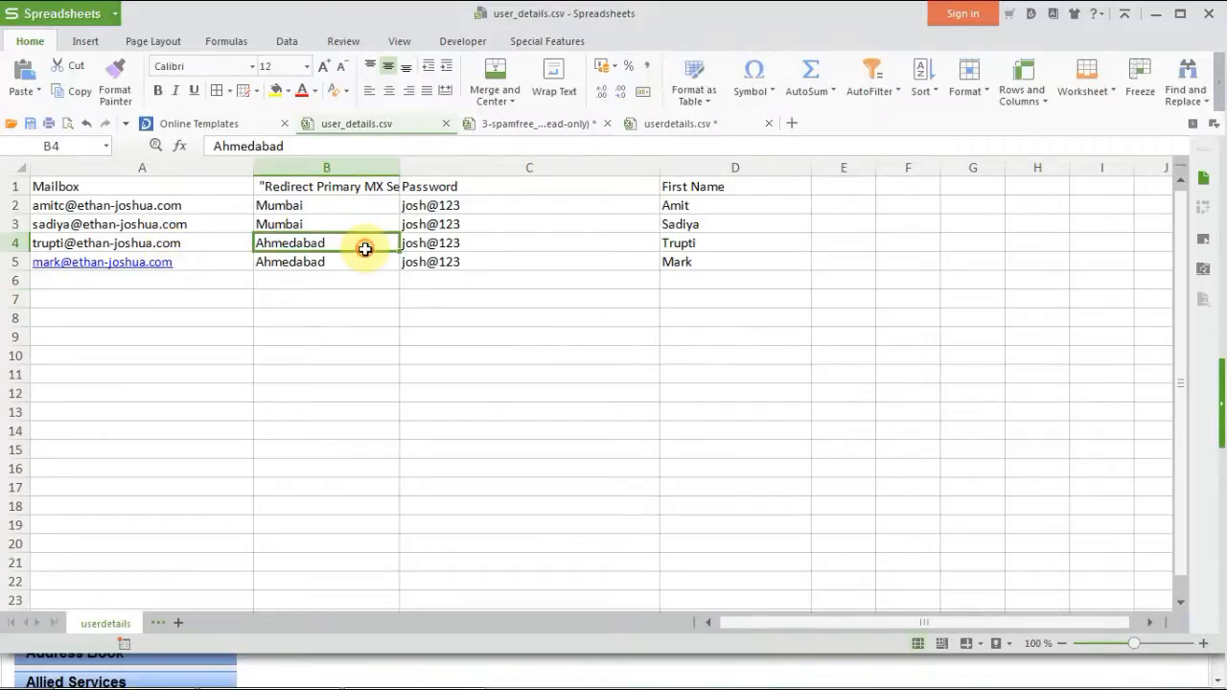
key(Delete)
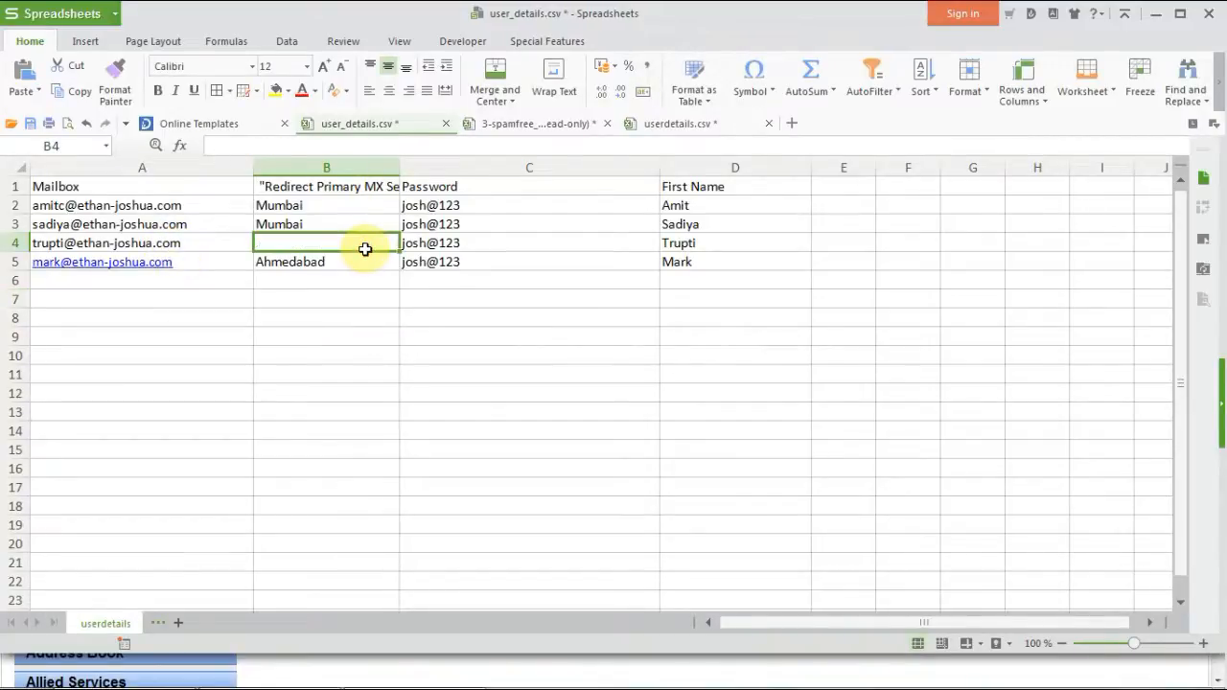
text(Mumbai)
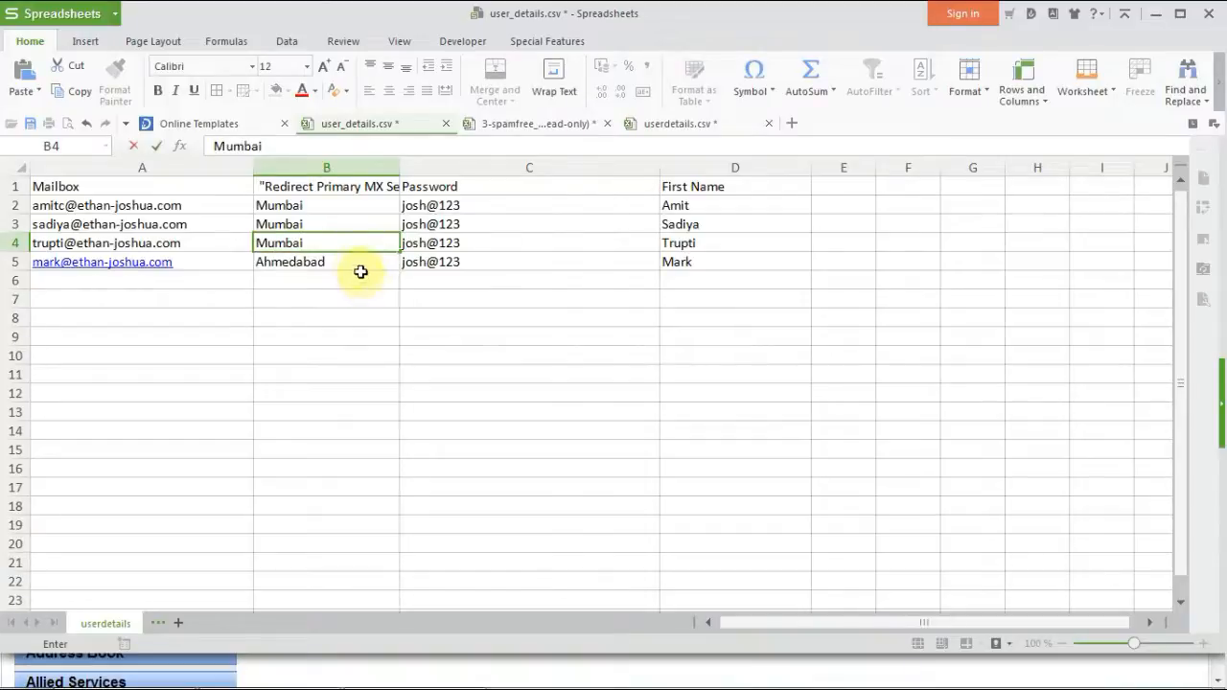
click(357, 267)
key(Delete)
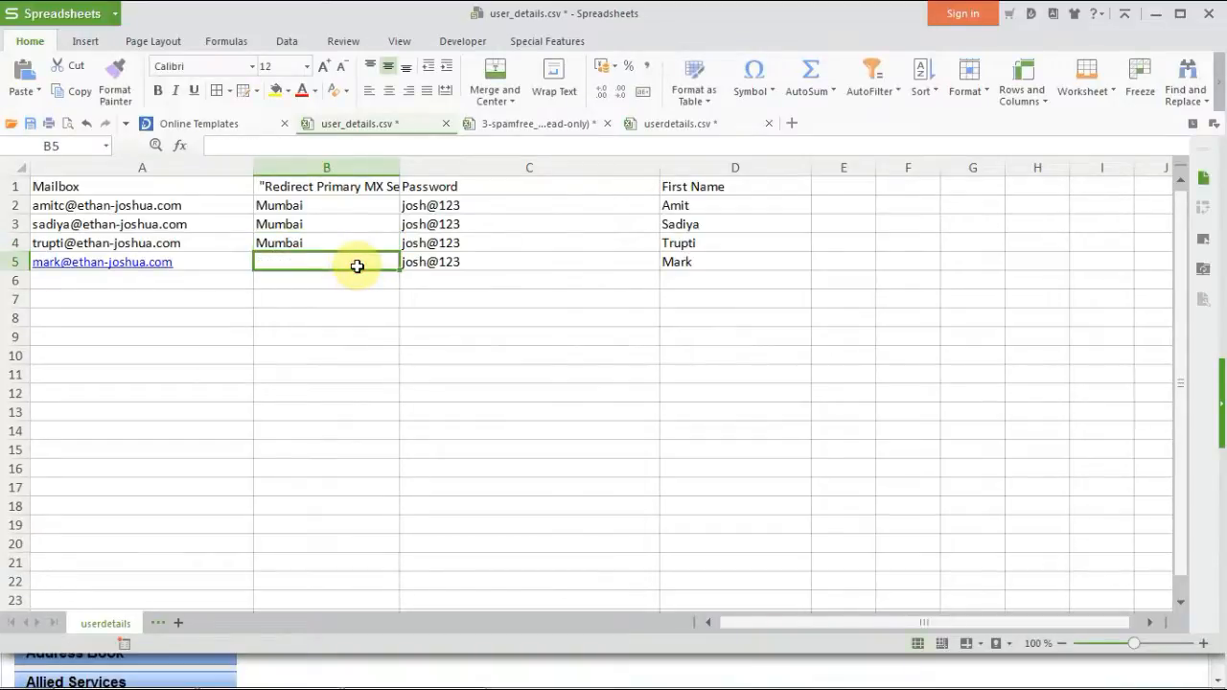
text(Mumbai)
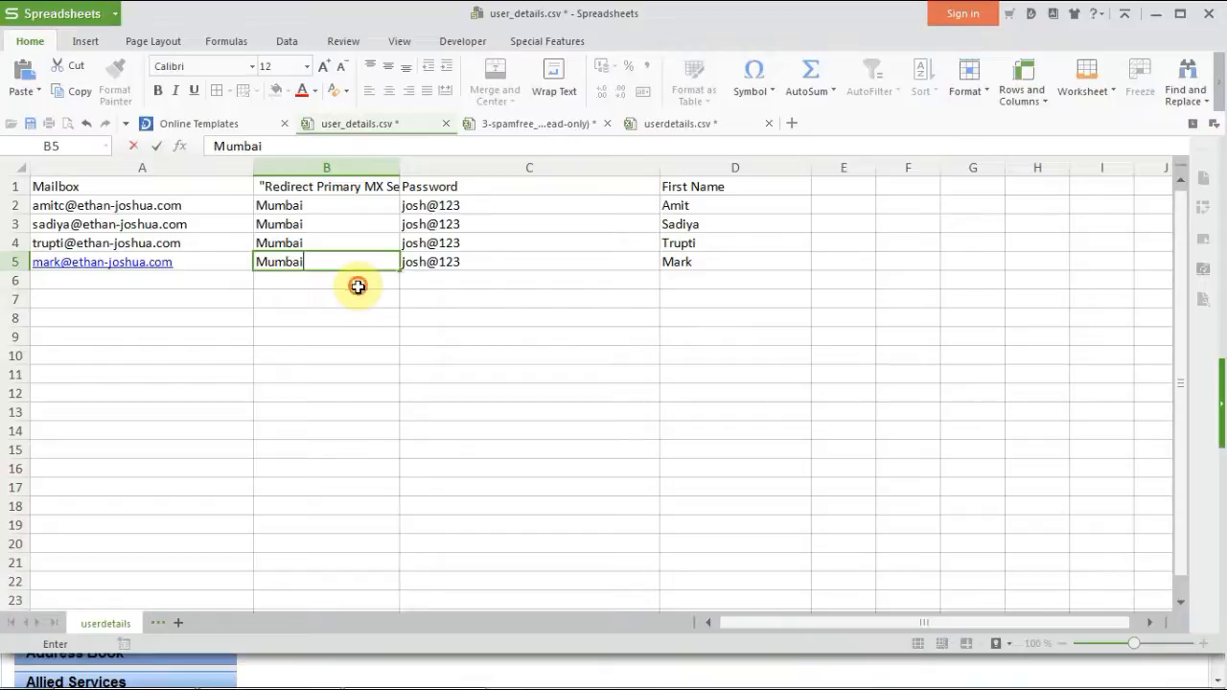
click(358, 287)
Step: Save user_details.csv in its current format and switch back to the Manage via CSV page in MailServe
click(59, 14)
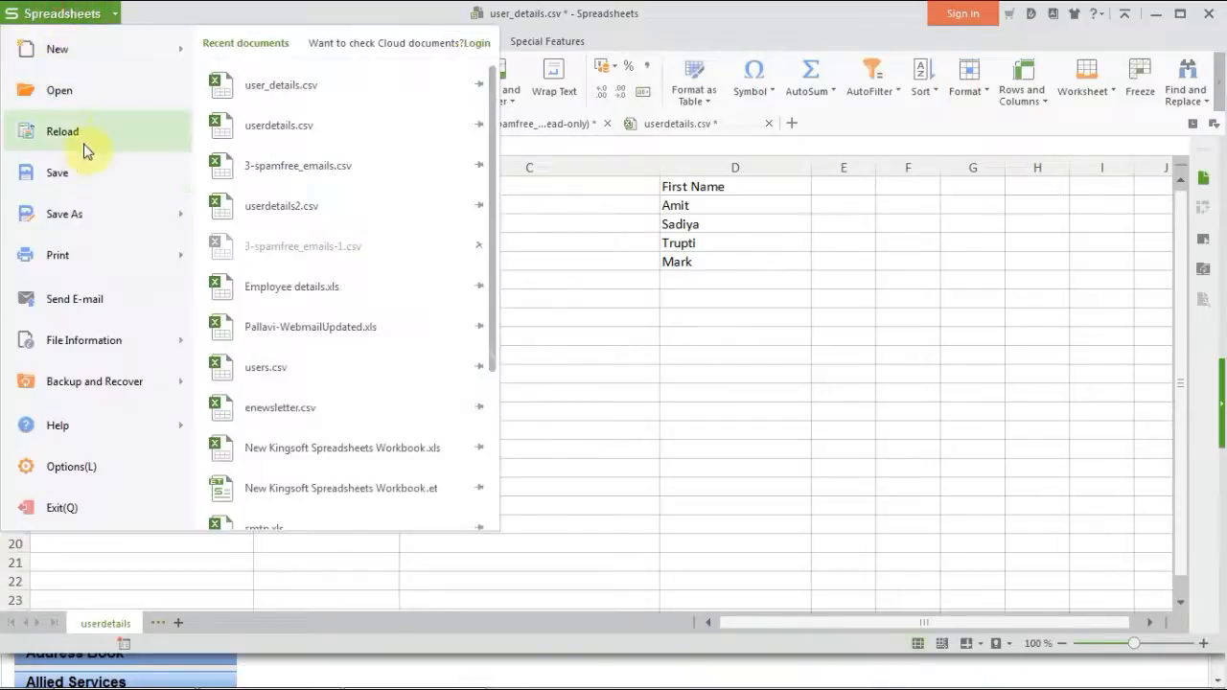
click(102, 174)
click(715, 378)
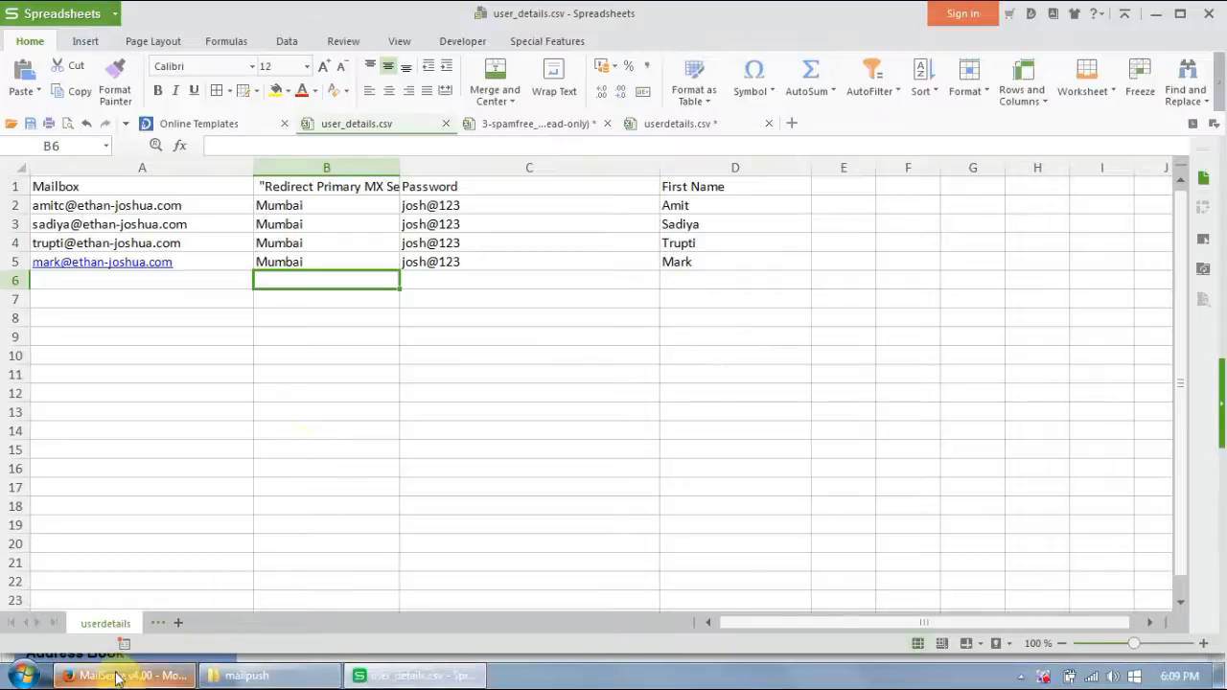
click(115, 682)
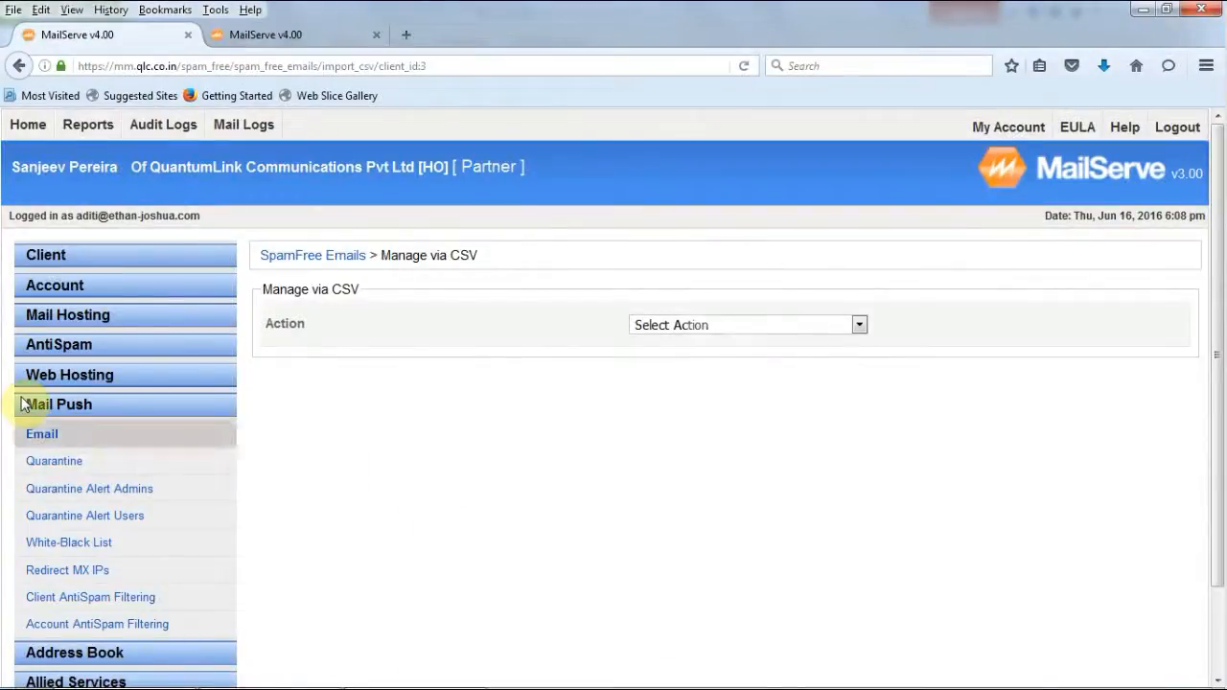
Step: Open the Mail Push Email list and check the Redirect Primary MX set for each account
click(39, 436)
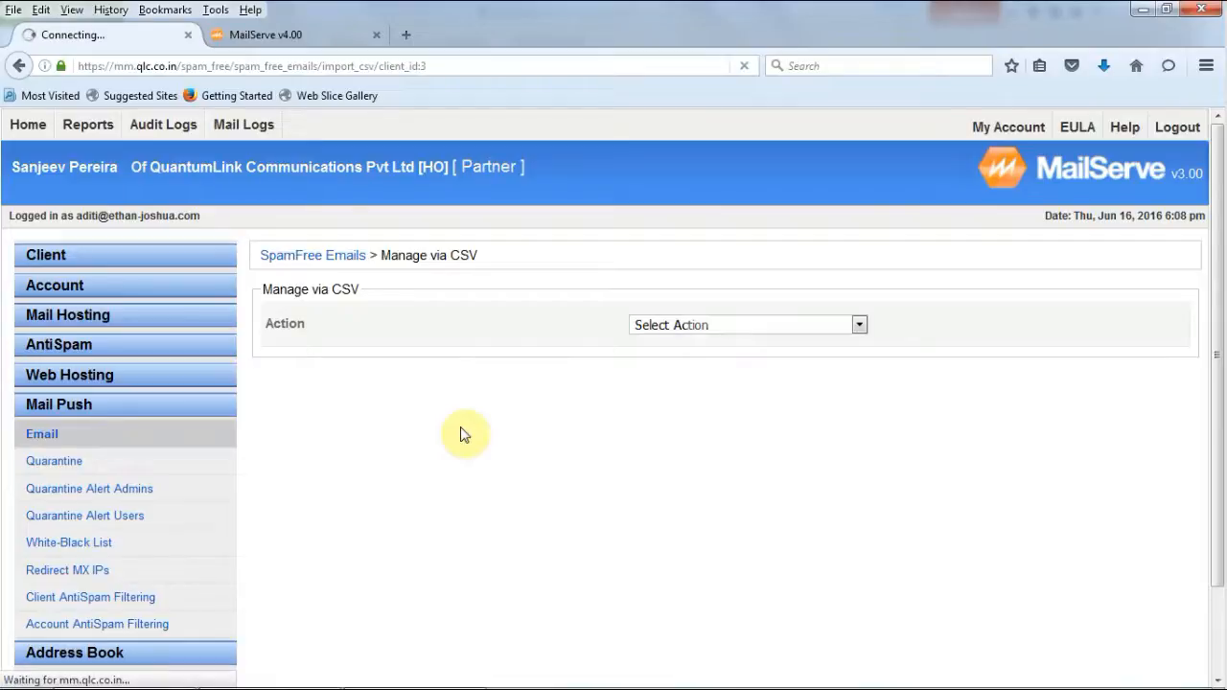
drag(1224, 364, 1225, 578)
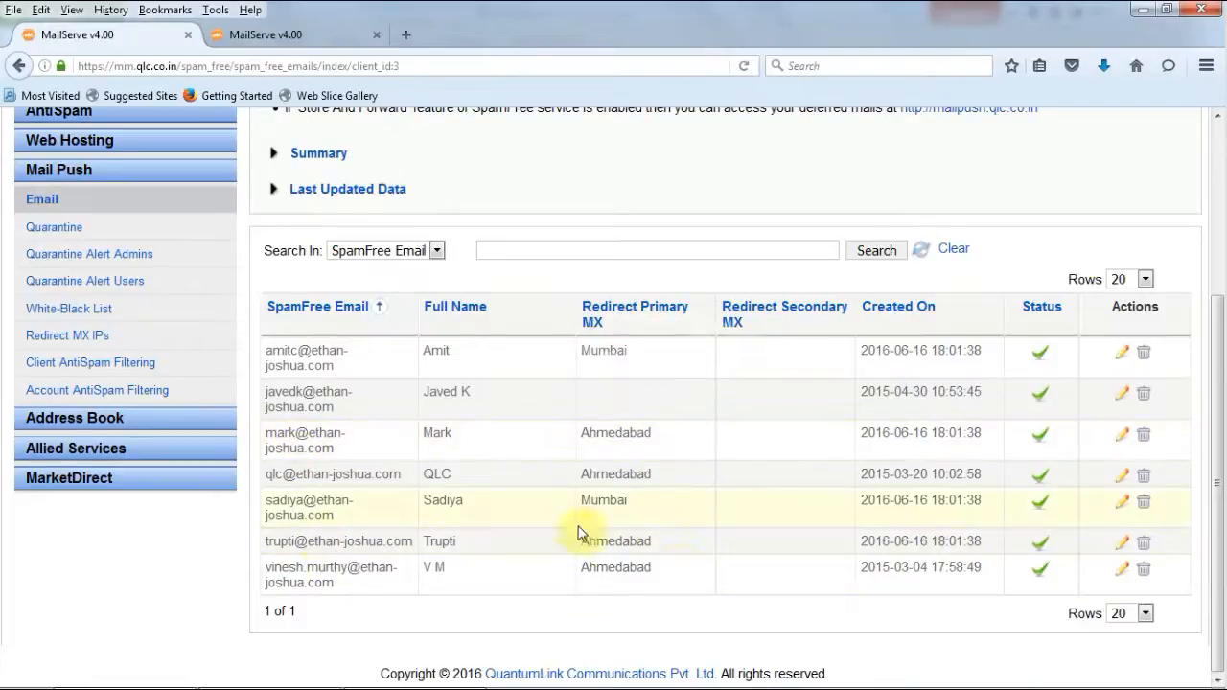
click(1224, 144)
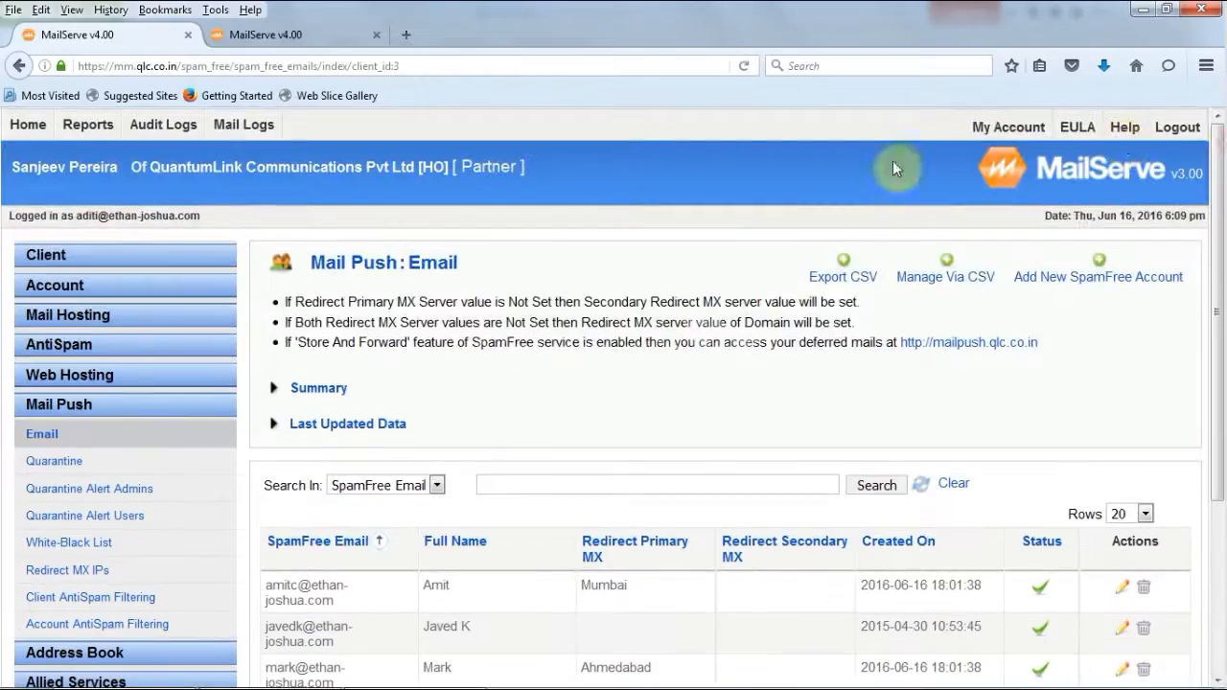
Step: Open the Manage Via CSV page for the Mail Push emails and choose the Update via CSV action
click(950, 282)
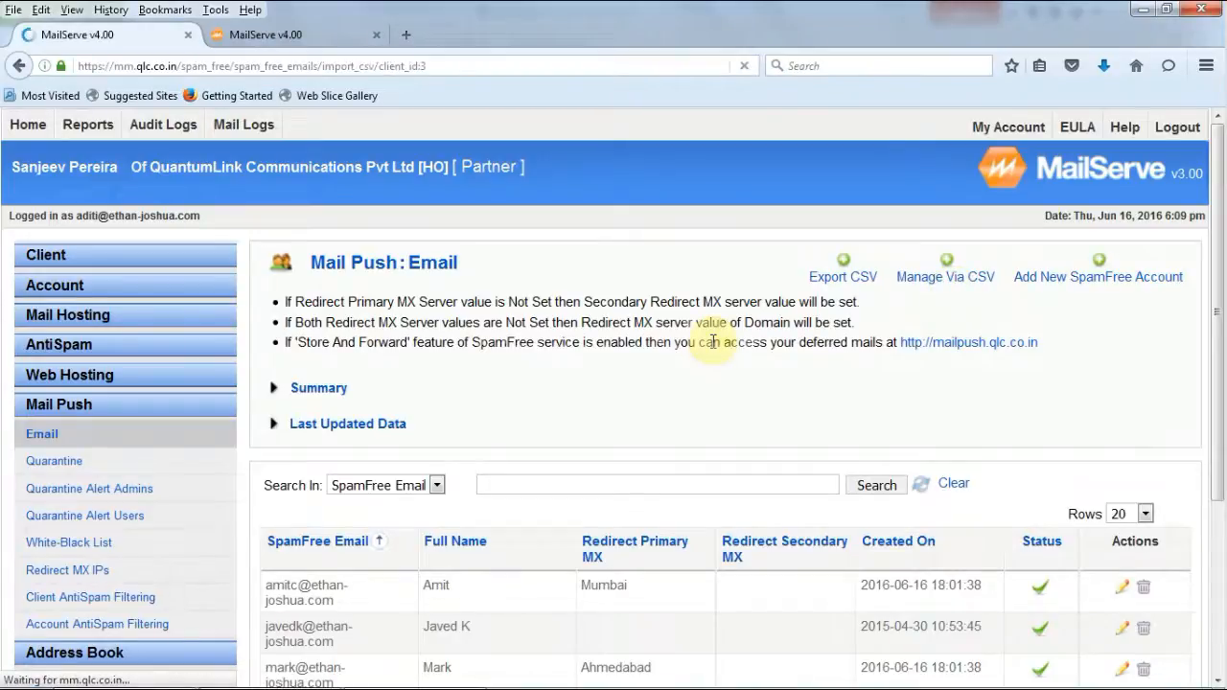
click(673, 327)
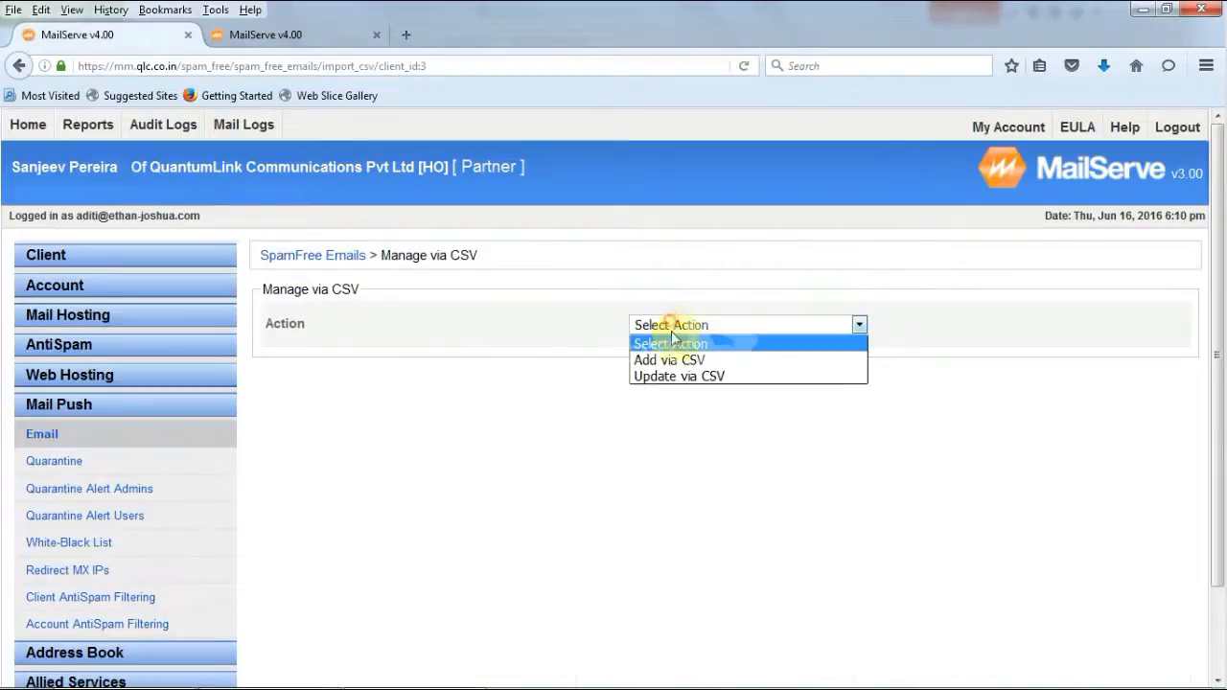
click(703, 381)
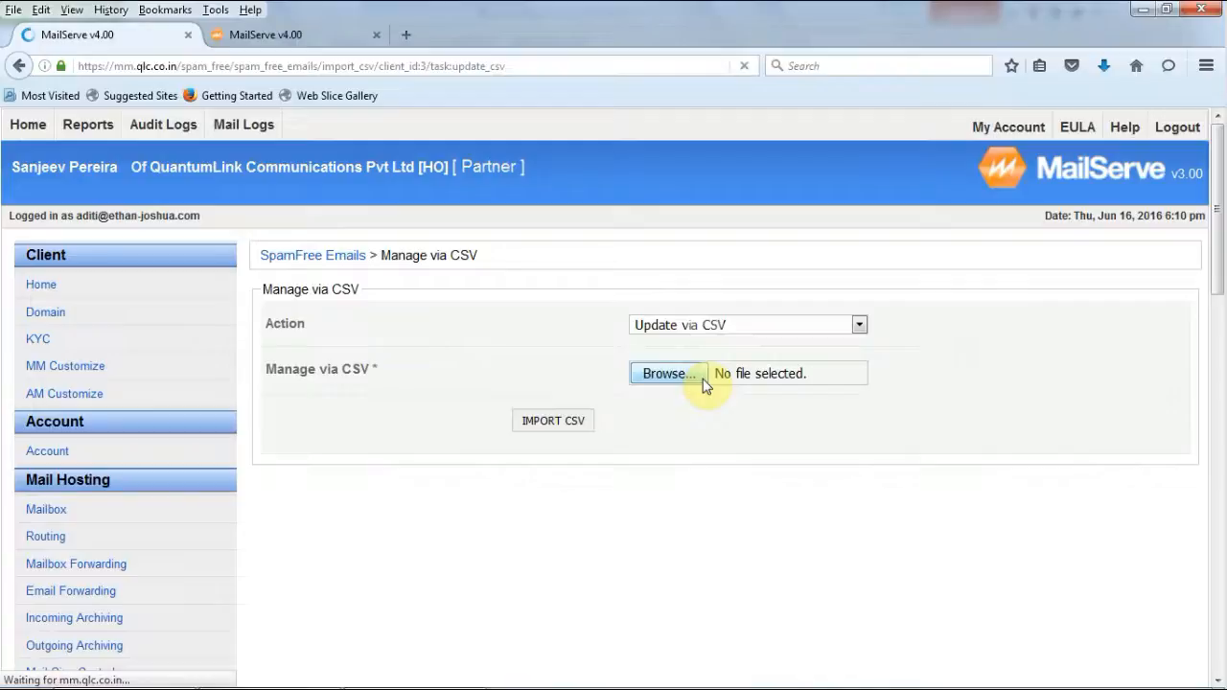
Step: Select user_details.csv from the Desktop as the update file and import it
click(703, 378)
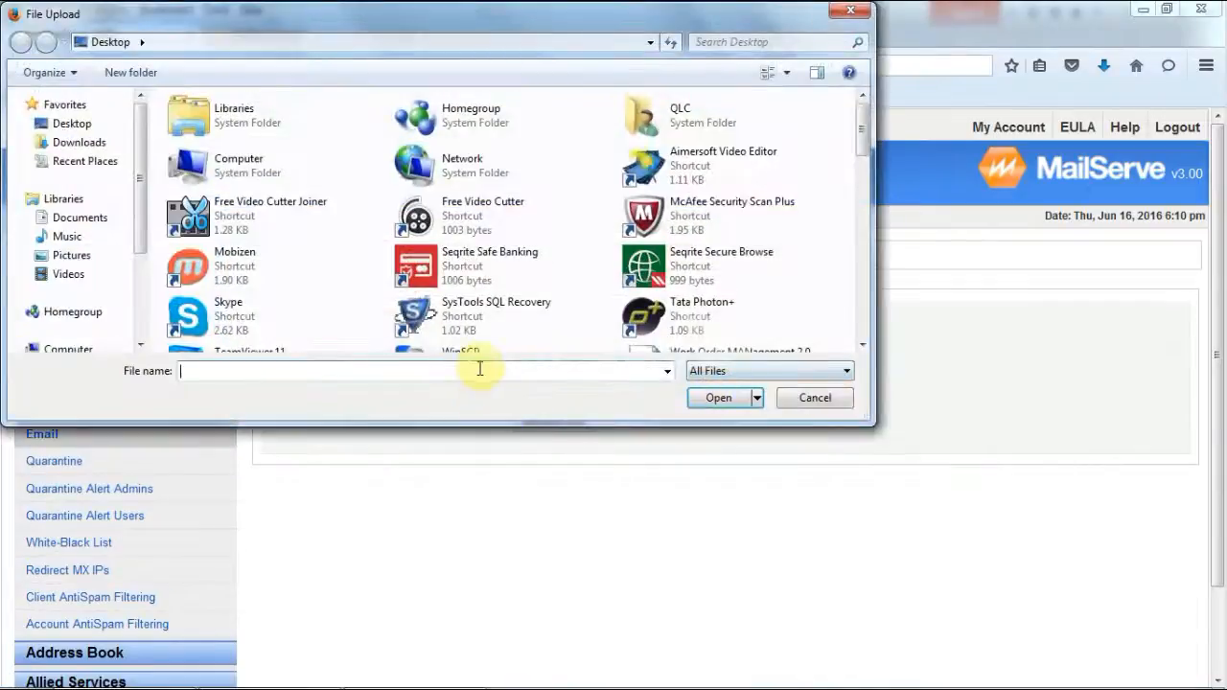
click(479, 372)
text(u)
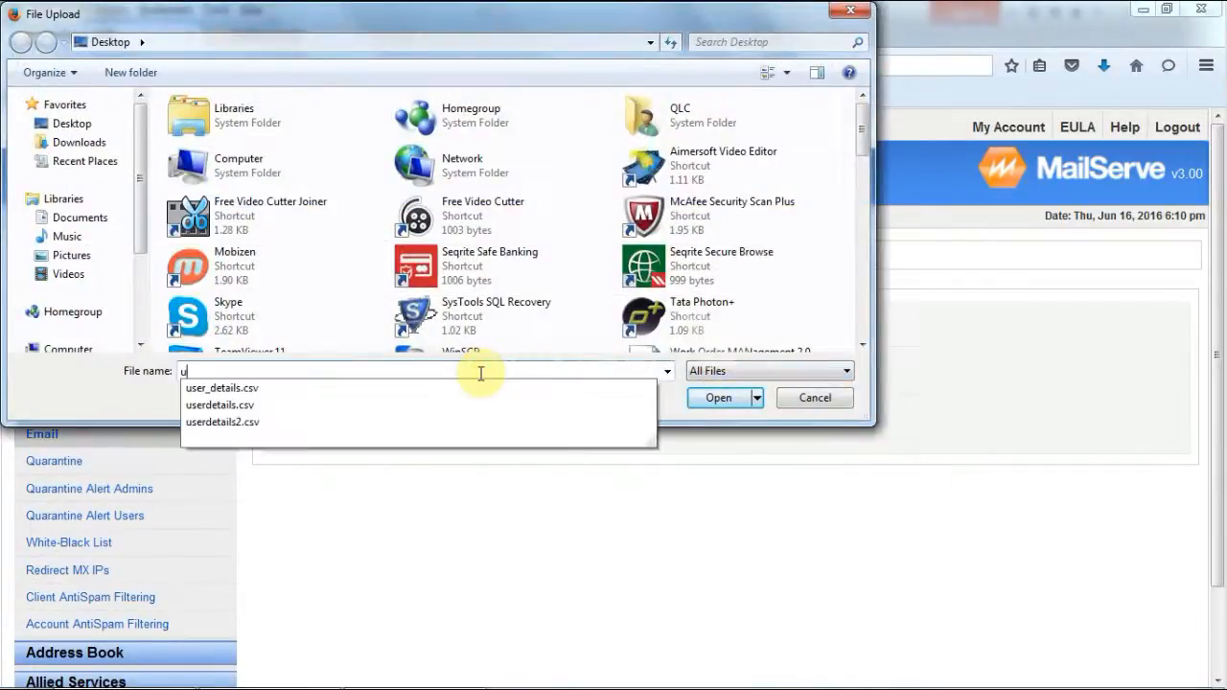
click(276, 392)
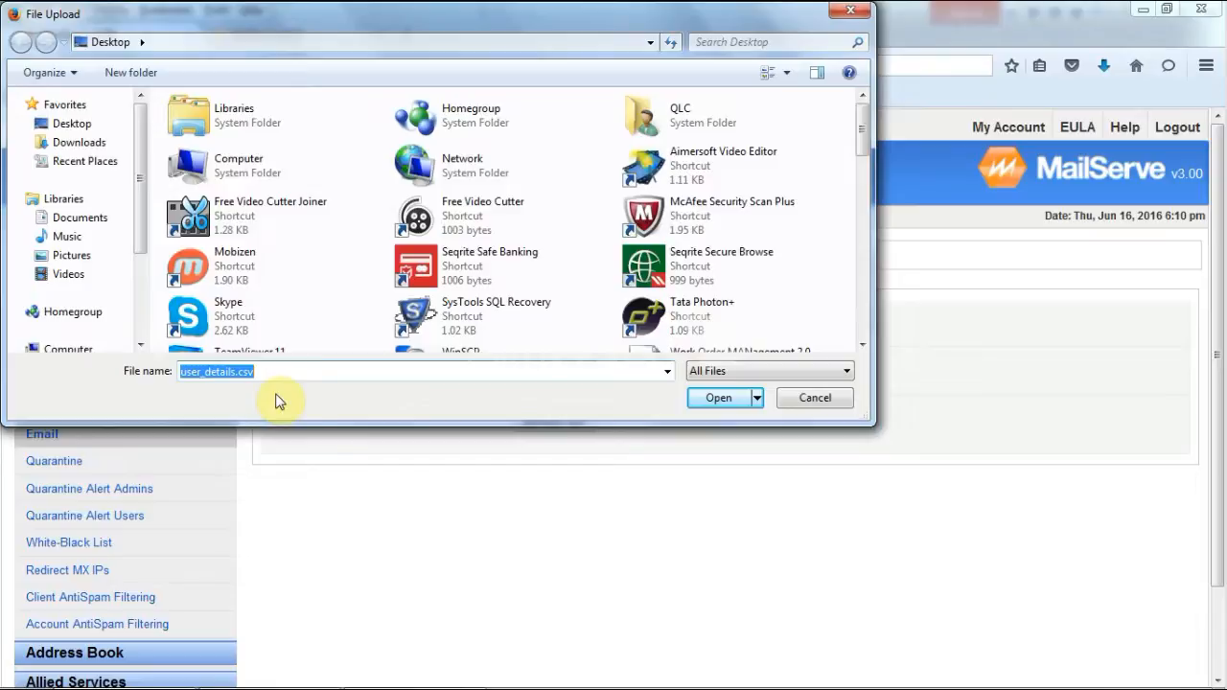
click(717, 398)
click(553, 422)
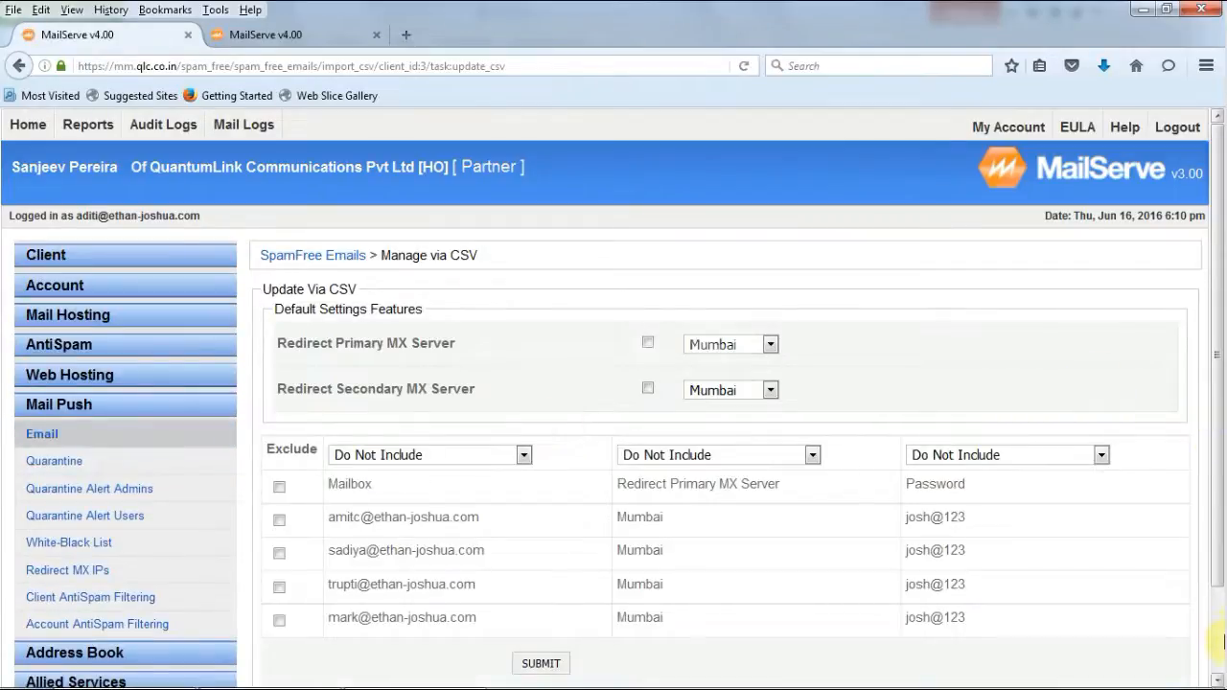
Step: Map the Mailbox column to SpamFree Email and the second column to Redirect Primary MX Server, and submit the update
scroll(1222, 628, down, 2)
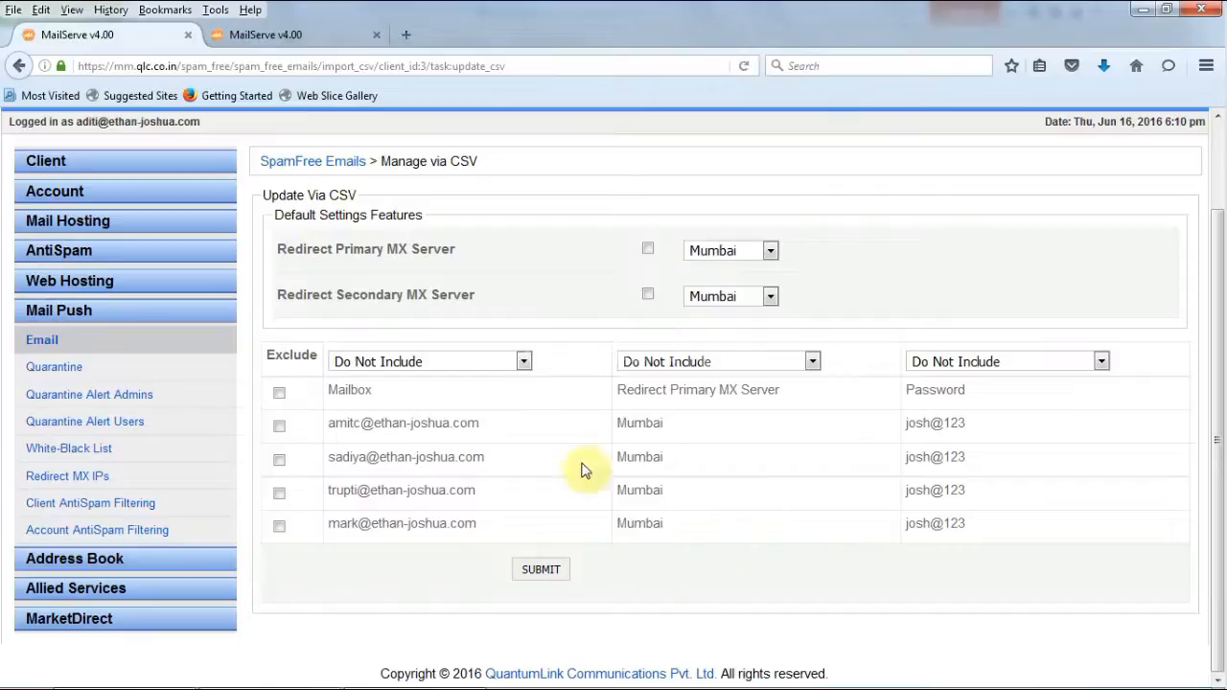
click(394, 361)
click(396, 380)
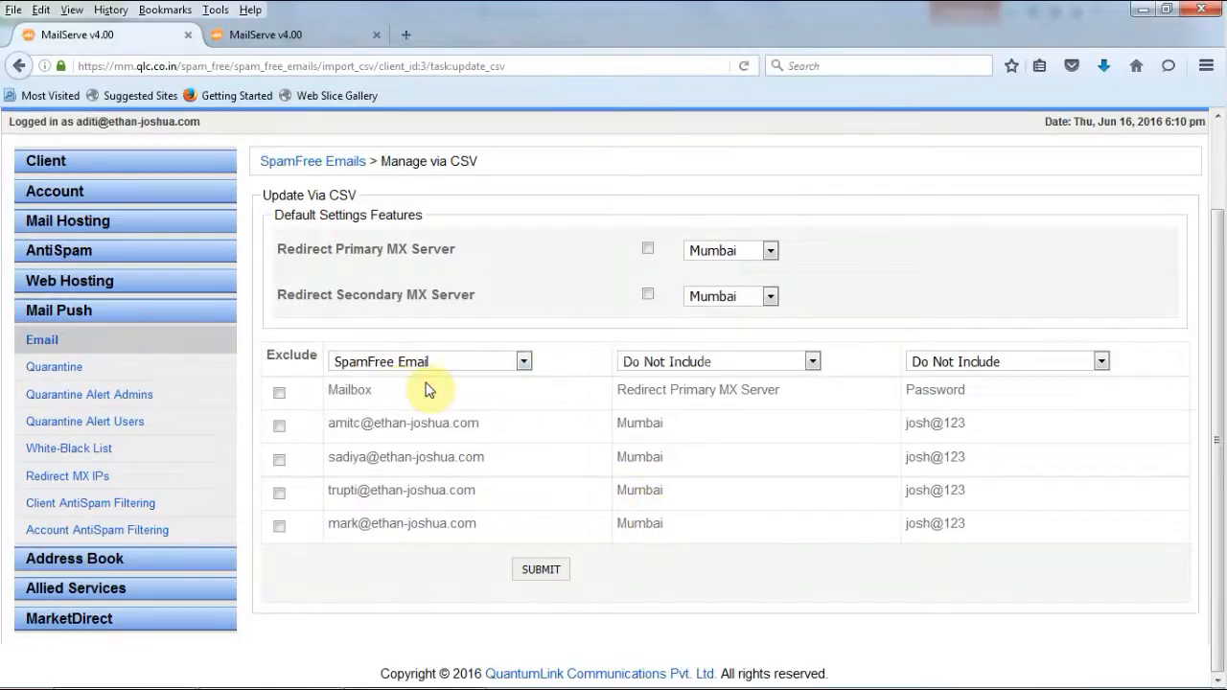
click(712, 363)
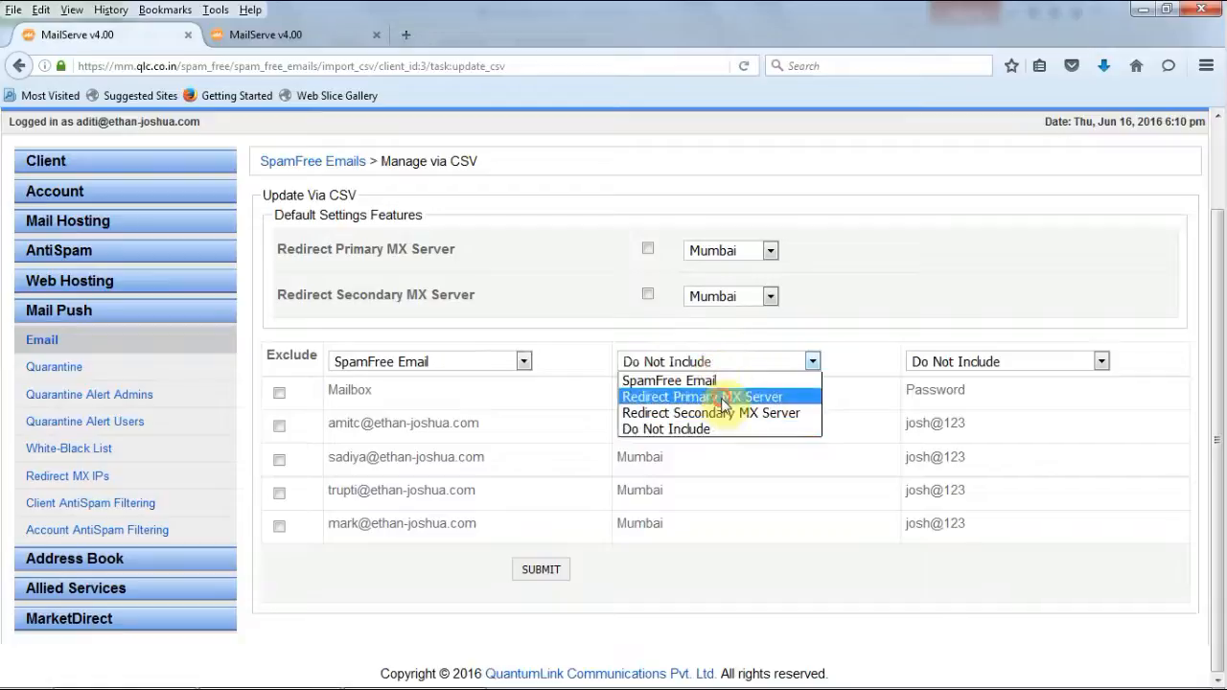
click(722, 397)
click(699, 365)
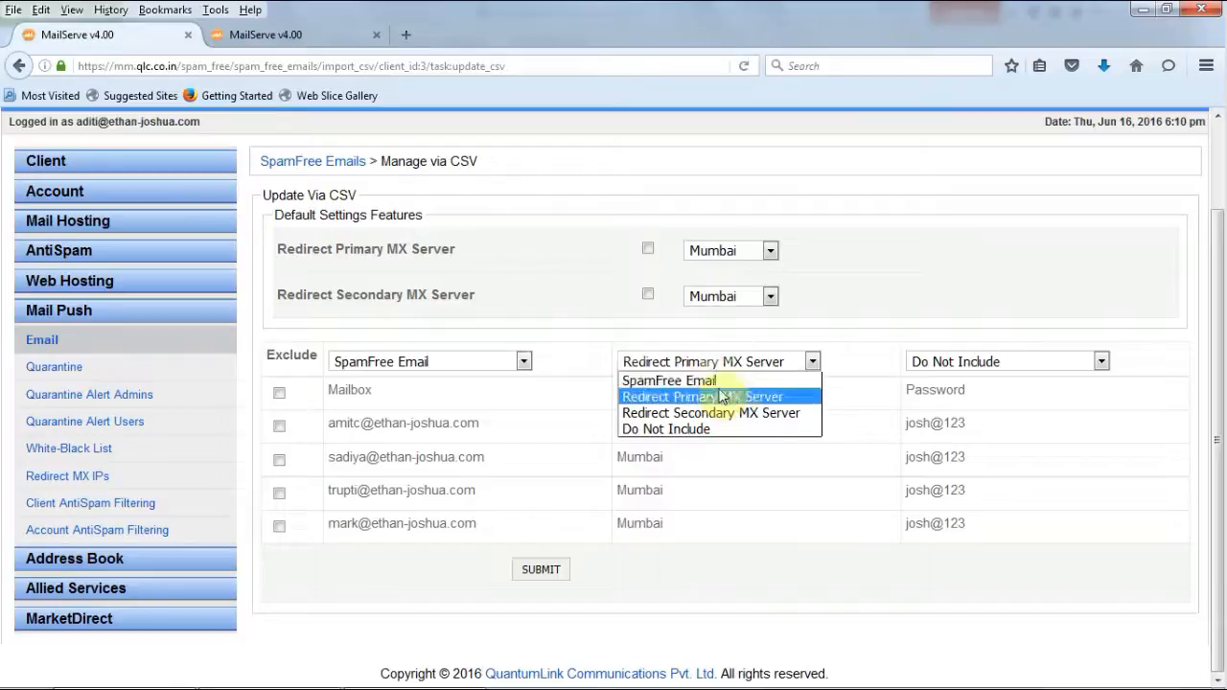
click(724, 397)
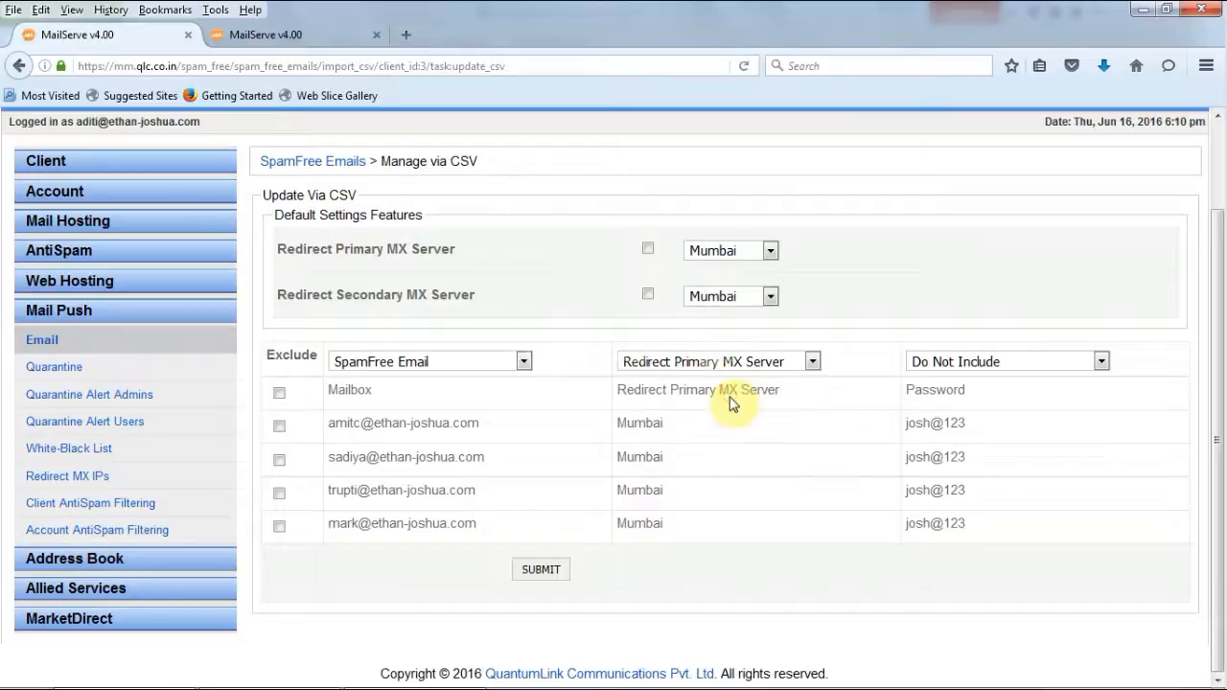
click(535, 573)
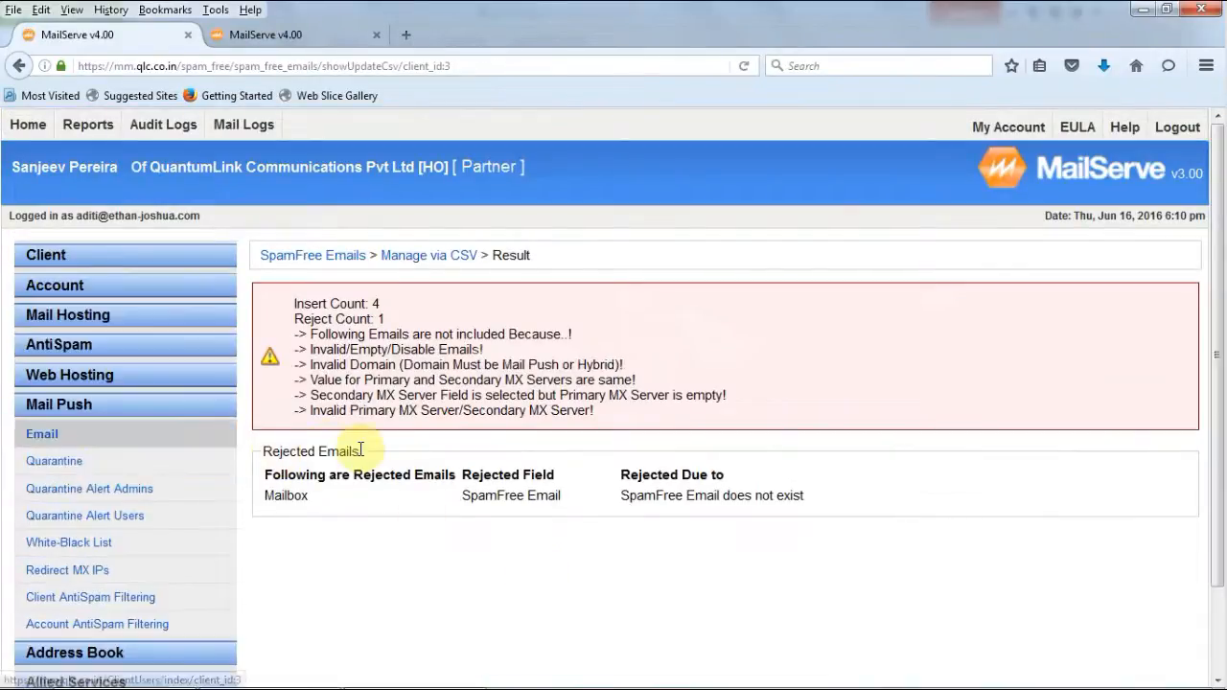
Step: Open the Mail Push Email list and compare its Redirect Primary MX values with user_details.csv in Spreadsheets, returning to MailServe
click(48, 436)
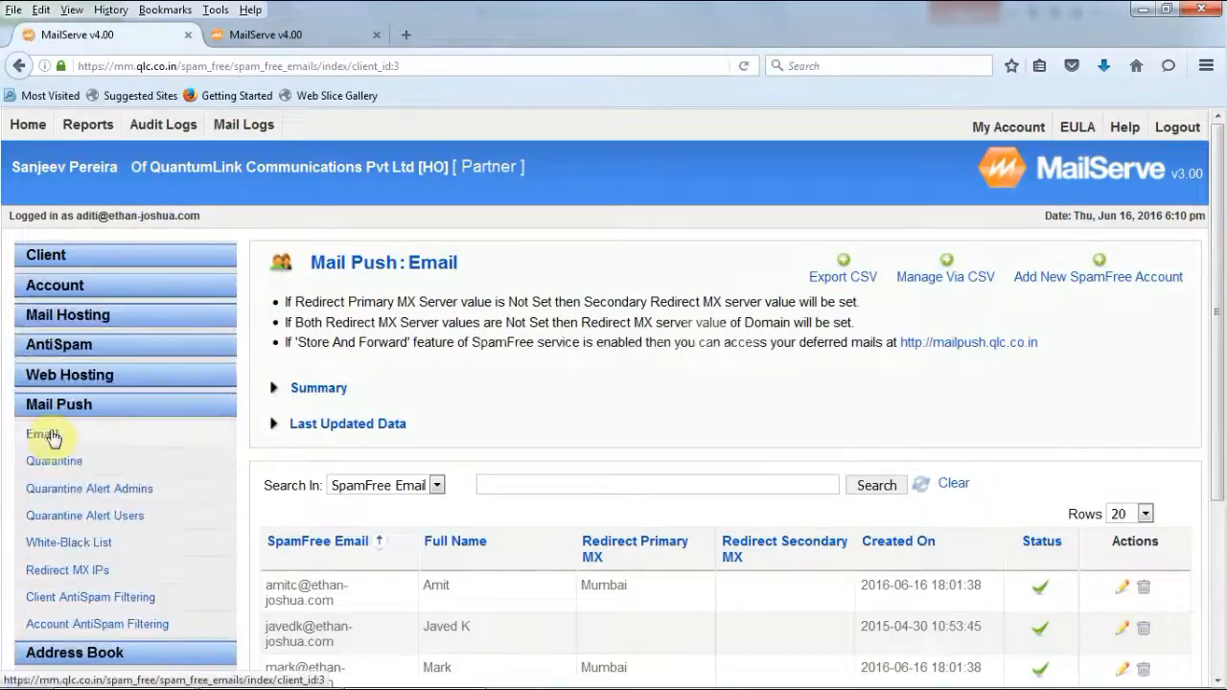
click(1220, 614)
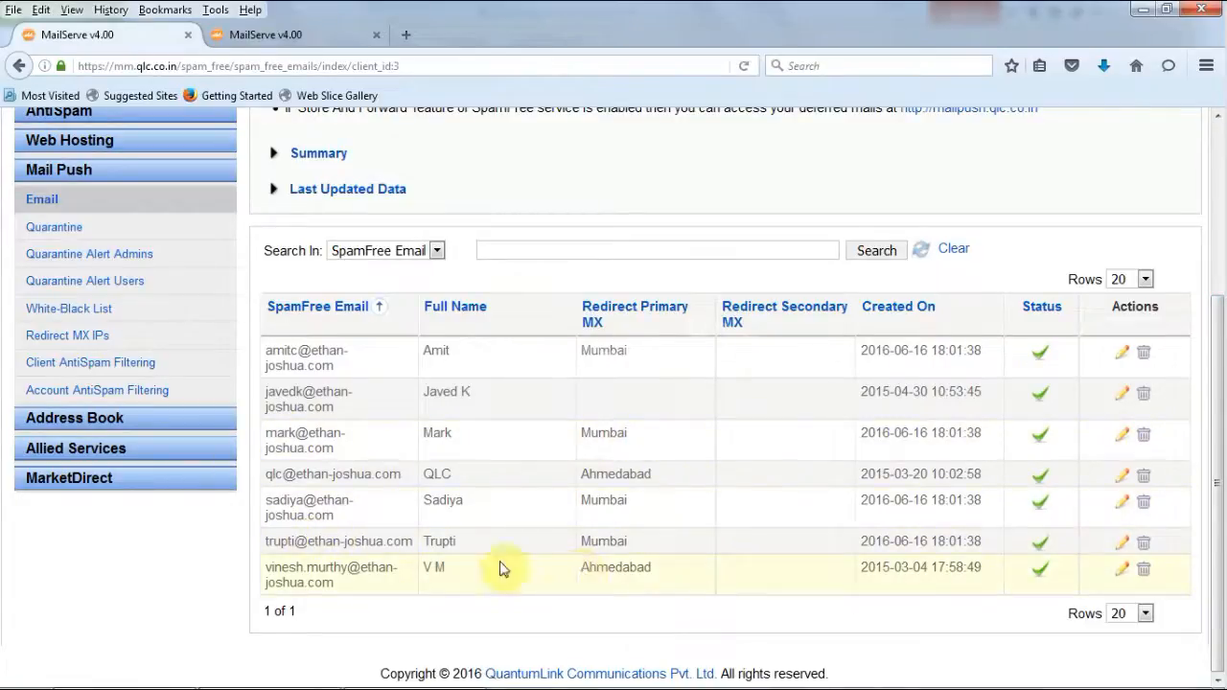
mouse_move(316, 683)
click(355, 677)
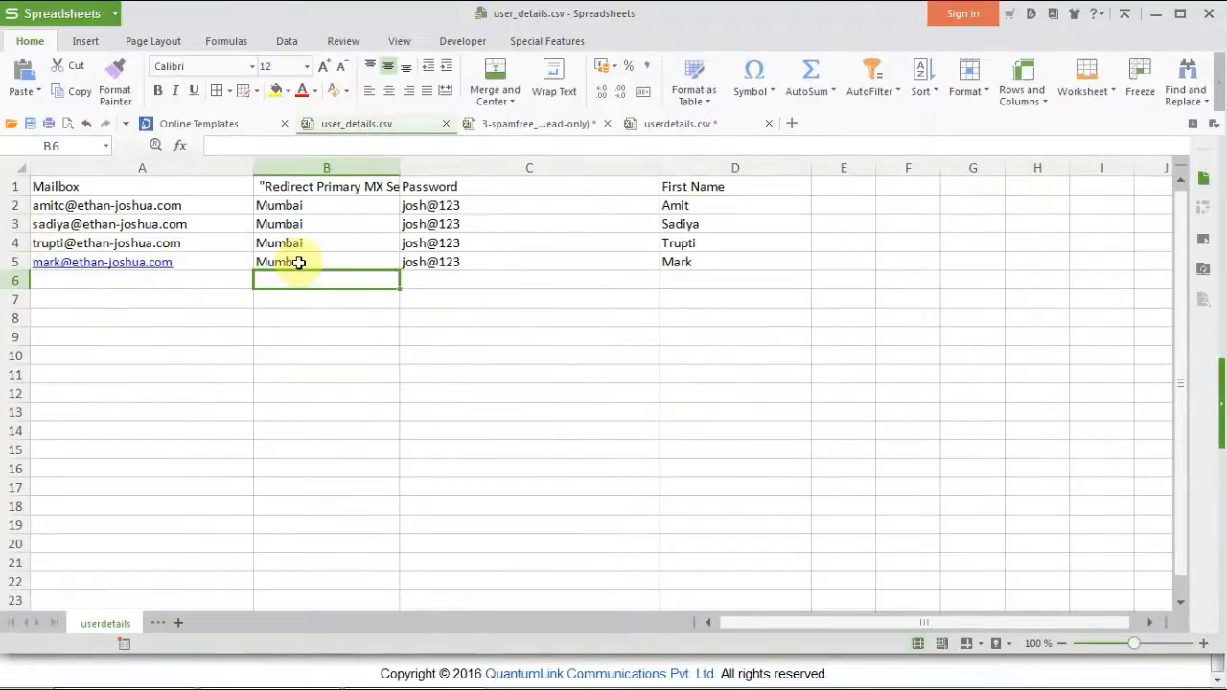
mouse_move(275, 683)
click(144, 677)
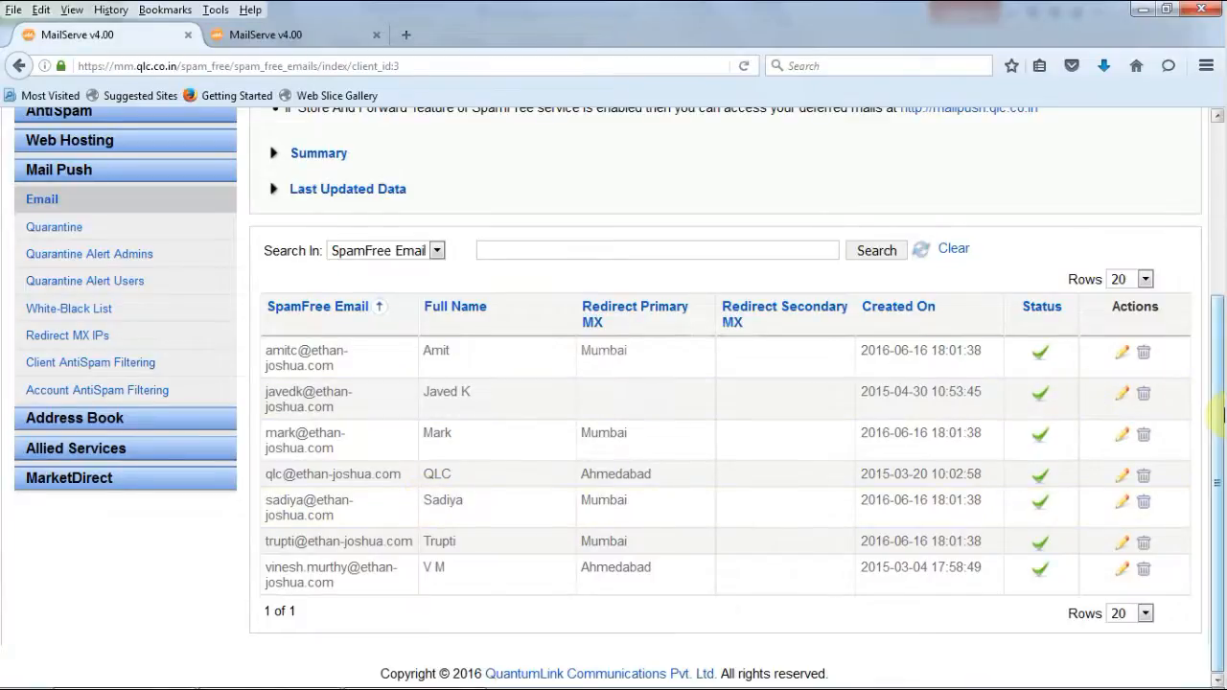
Step: Open the form for adding a new SpamFree account and set its User to Create New
drag(1214, 336, 1223, 259)
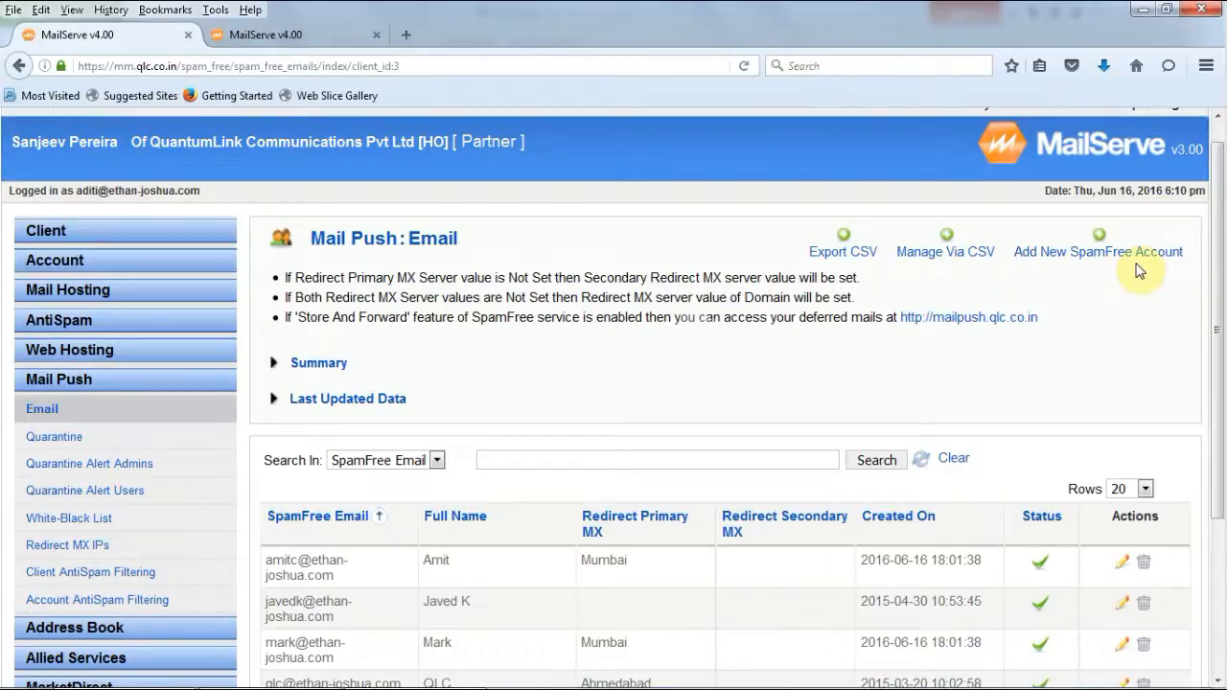
click(1101, 249)
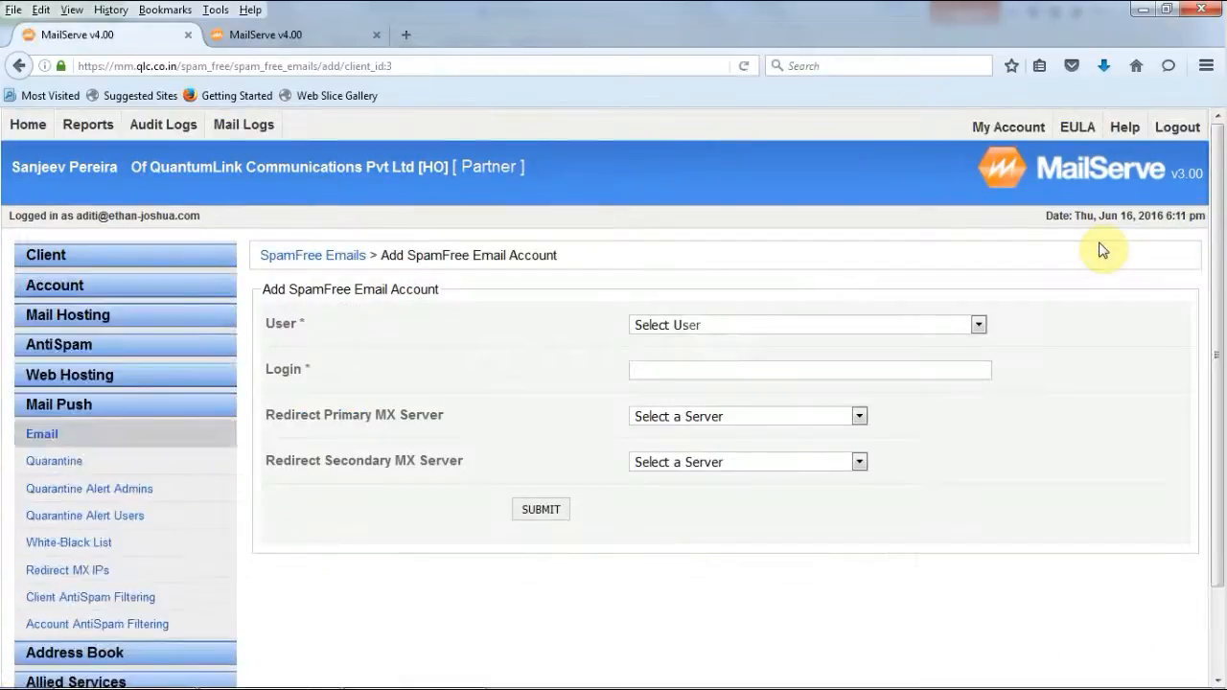
click(813, 324)
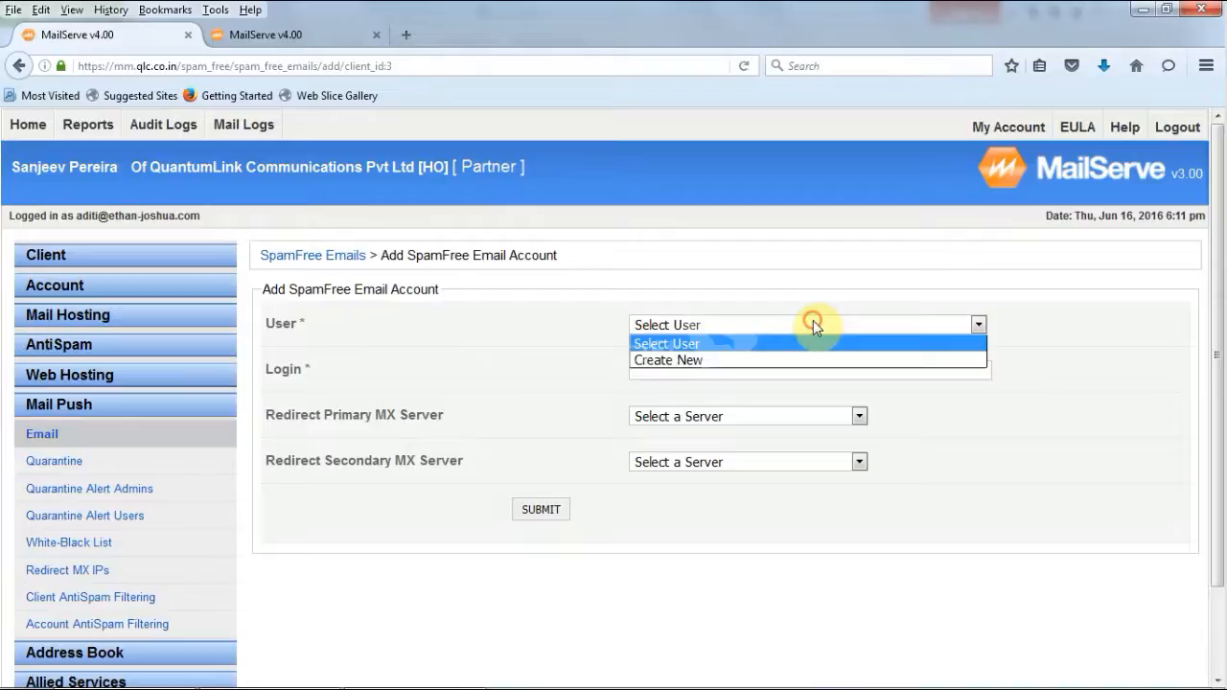
click(780, 359)
drag(1225, 315, 1225, 494)
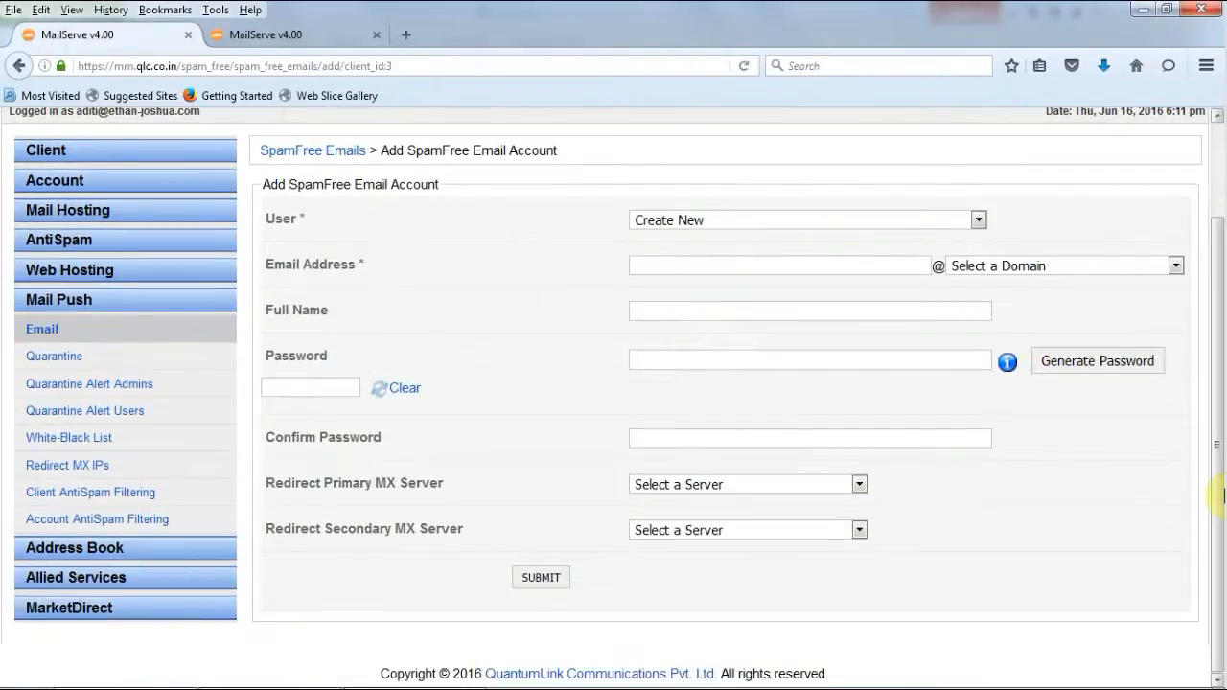